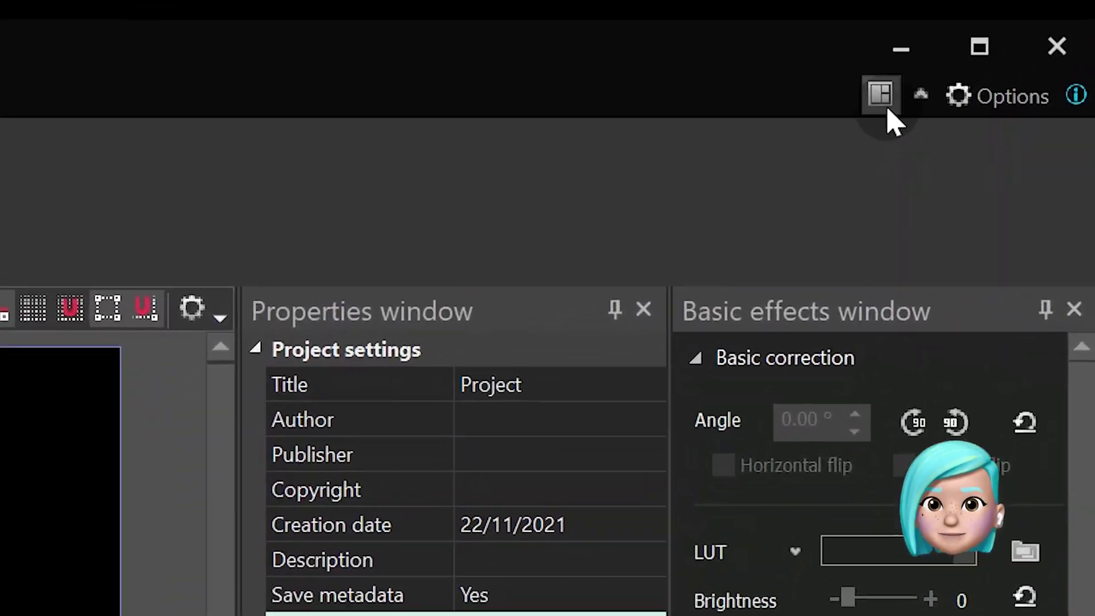
Step: Show the Template window in the workspace
click(1014, 28)
click(912, 130)
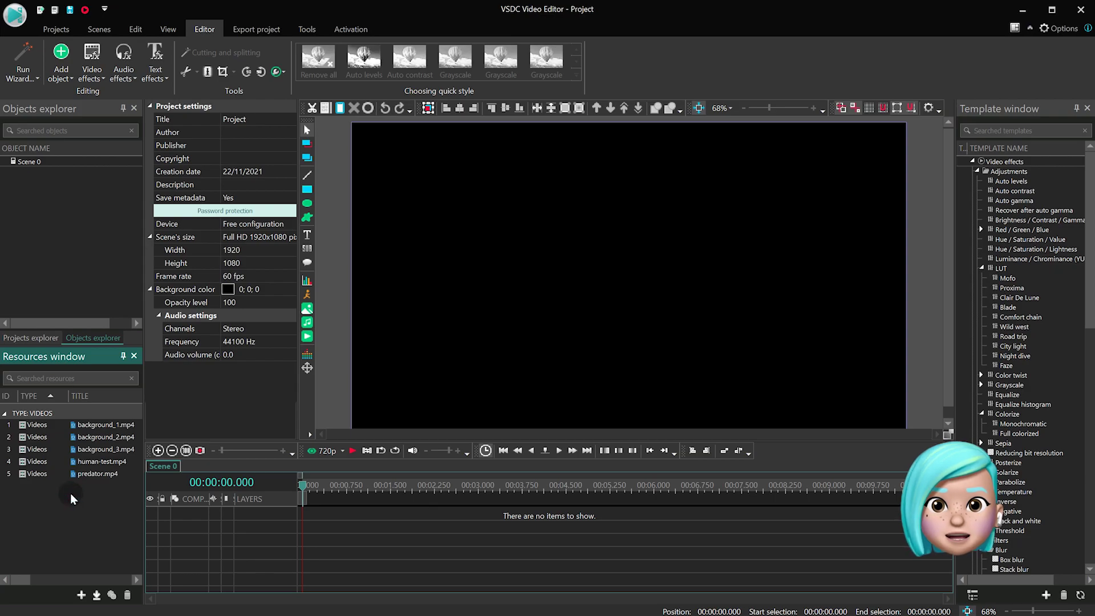
Step: Add background_2.mp4 to the scene as a video and rename its layer back
drag(106, 439, 594, 289)
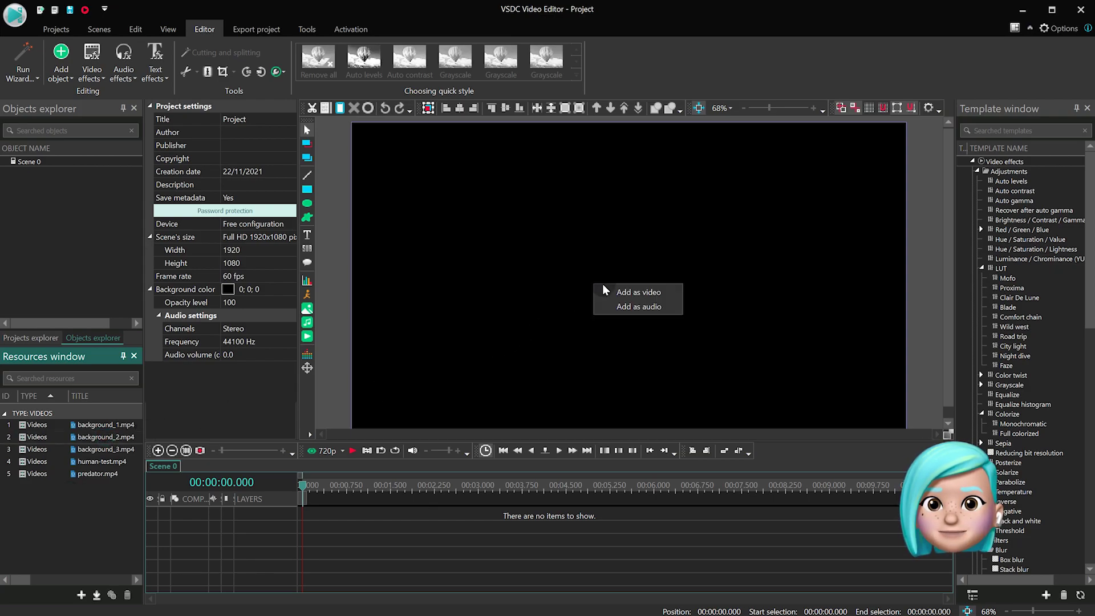
click(638, 292)
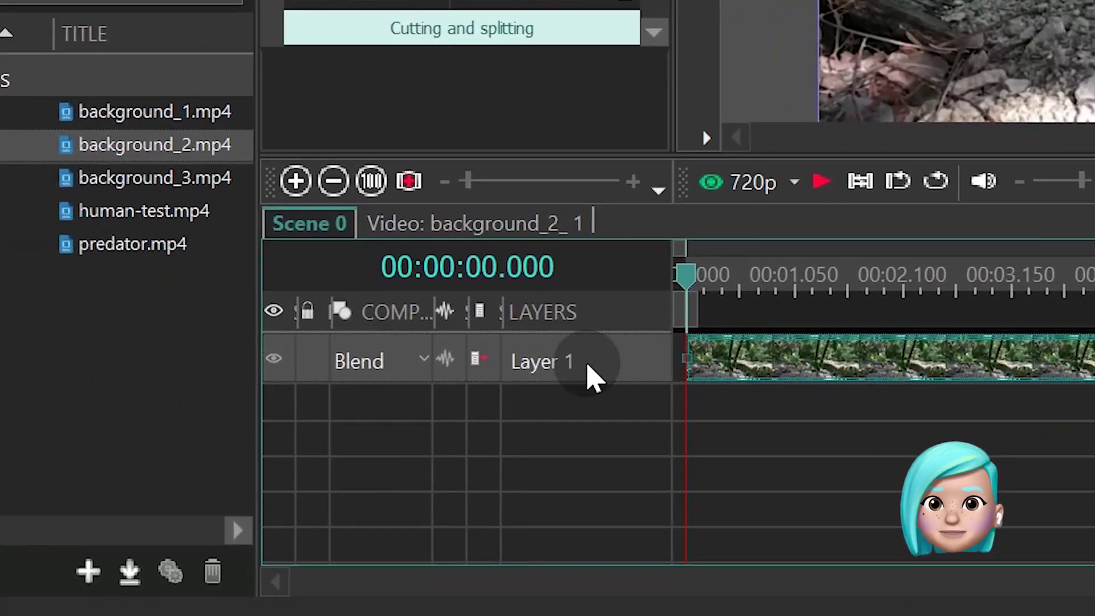
double_click(421, 458)
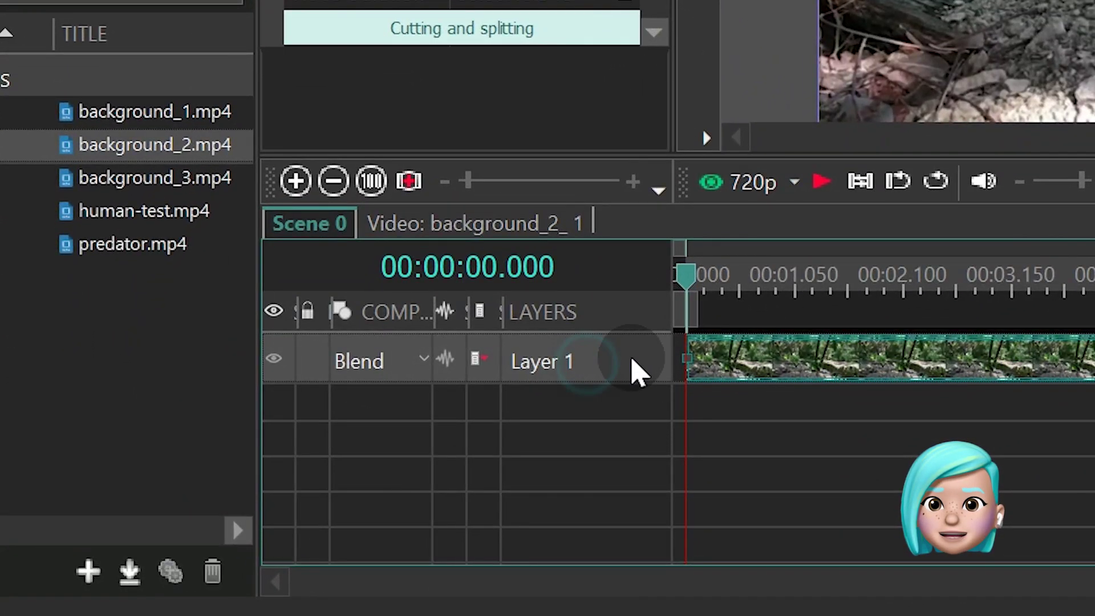
drag(648, 358, 453, 357)
text(back)
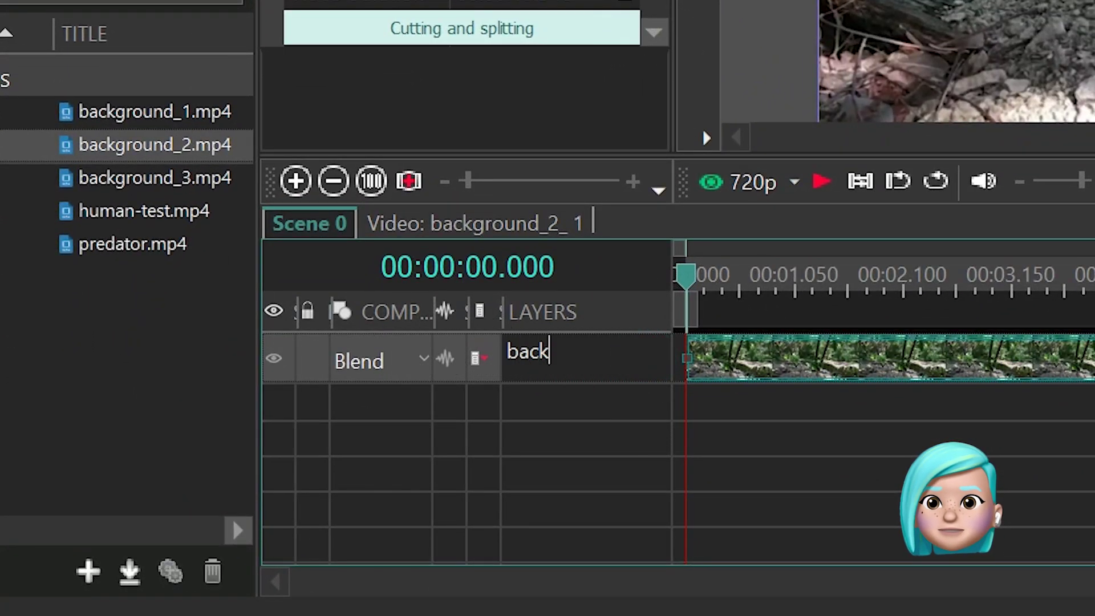
key(Return)
Step: Duplicate the background clip in the scene and rename the copy's layer p+mask
click(921, 359)
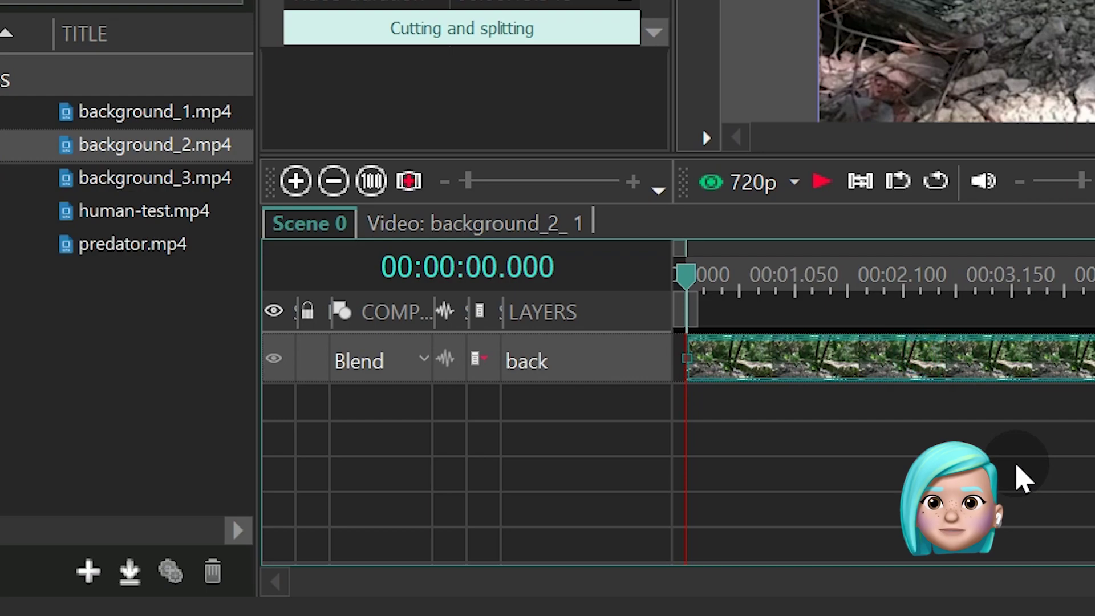
key(ctrl+c)
key(ctrl+v)
click(555, 363)
double_click(556, 364)
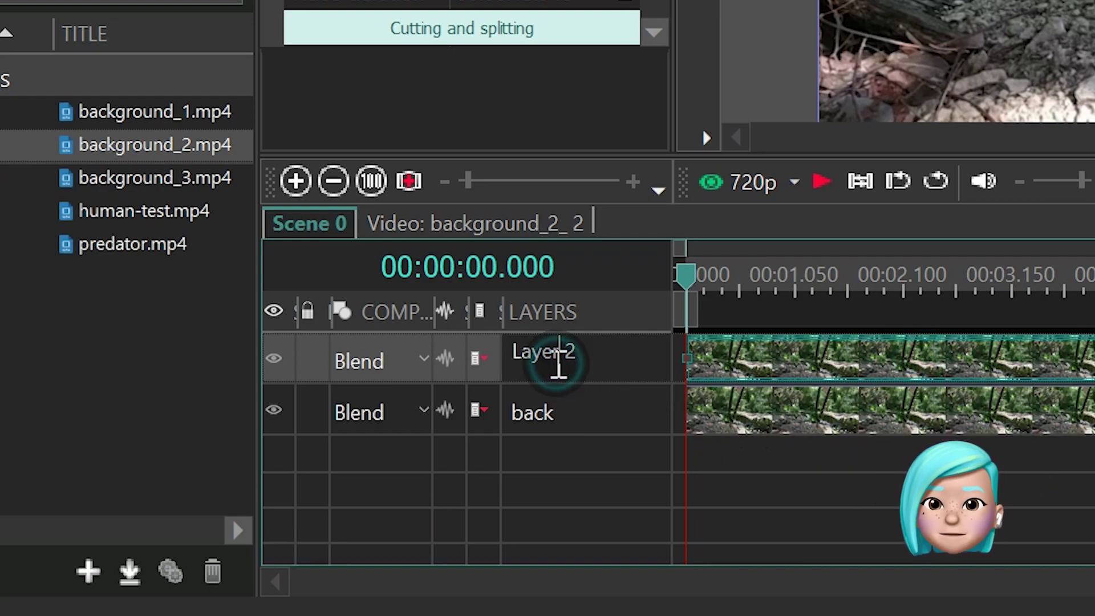
text(p+mask)
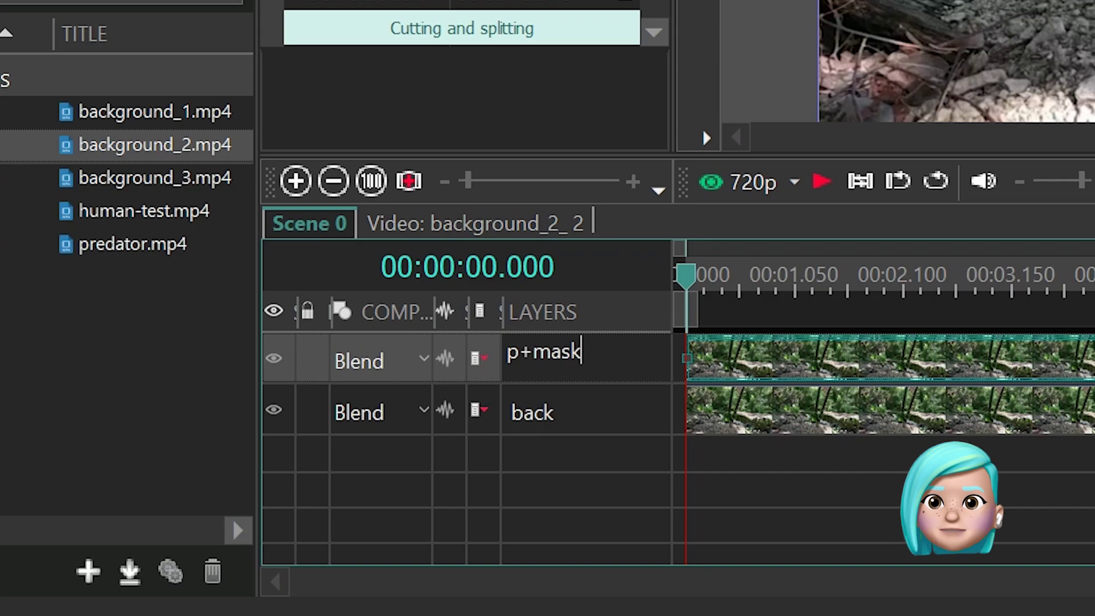
click(558, 366)
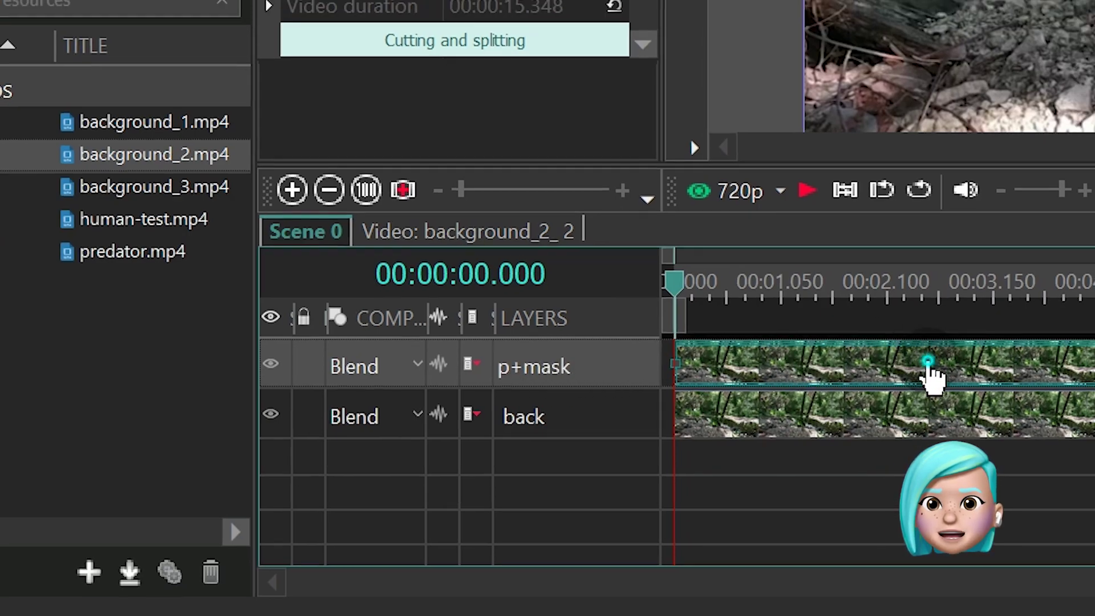
Step: Open the p+mask clip for editing and add predator.mp4 inside it as a video
double_click(933, 358)
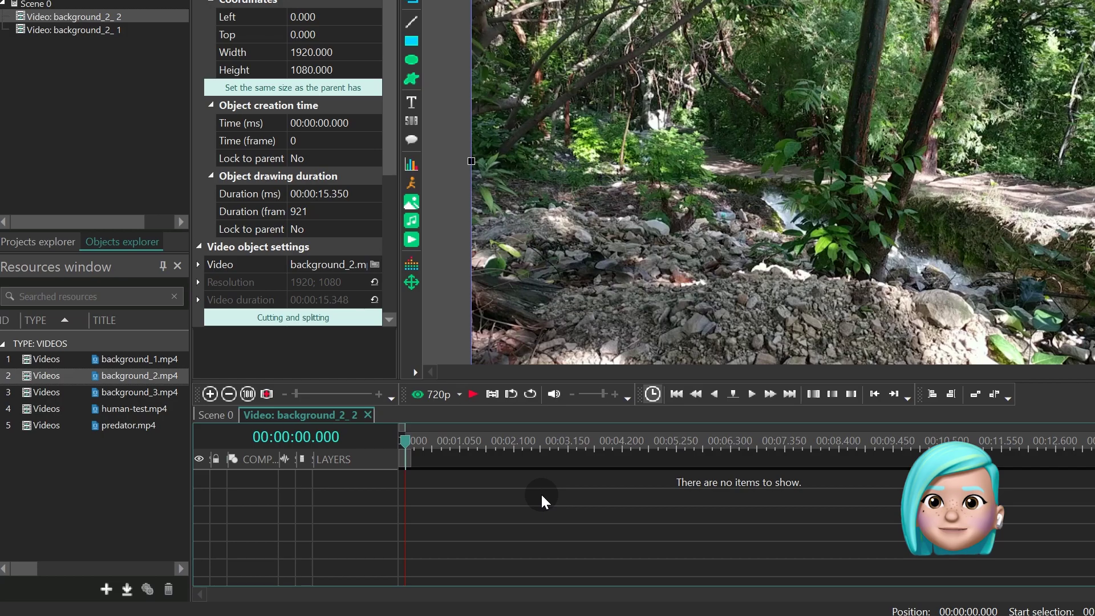
drag(127, 428, 259, 432)
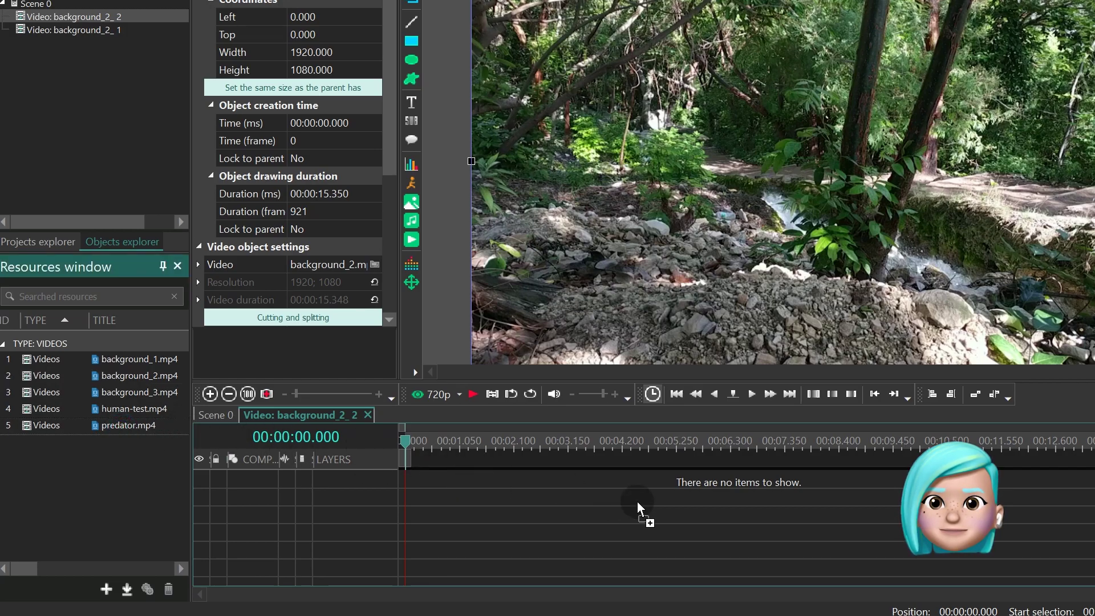
drag(637, 502, 637, 500)
click(676, 472)
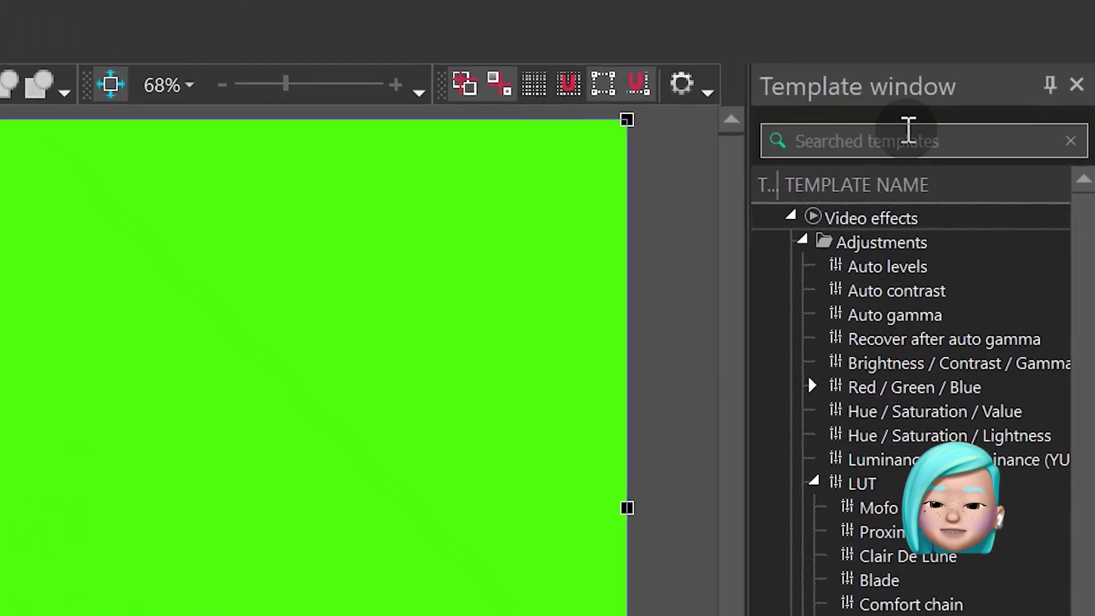
Step: Find the Background remover effect in the templates and apply it inside the predator clip
click(1024, 131)
text(rev)
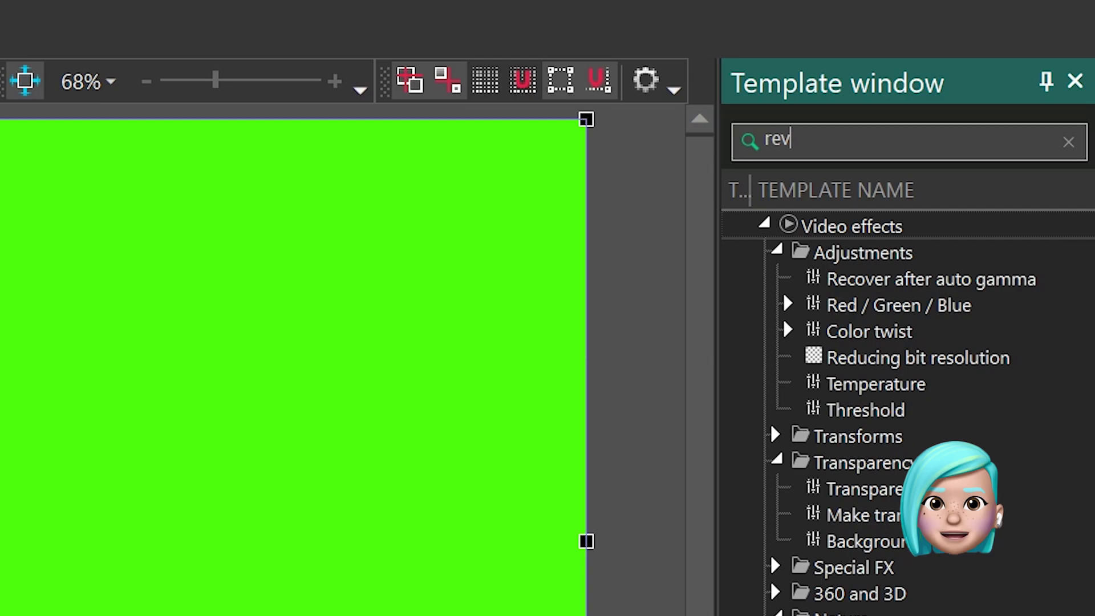
key(BackSpace)
text(m)
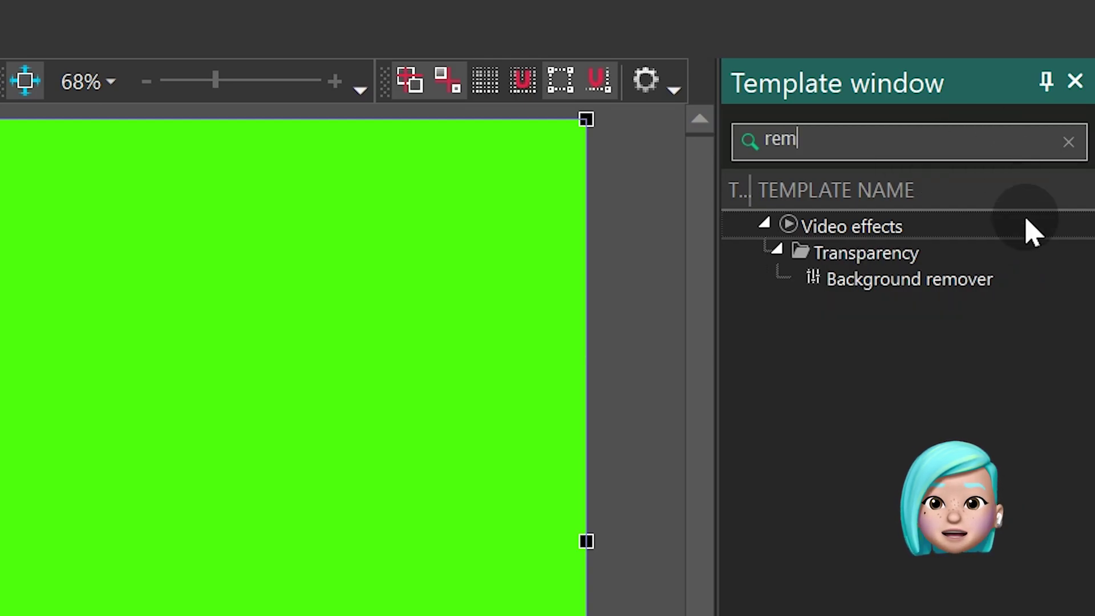
drag(952, 278, 707, 478)
drag(762, 427, 525, 521)
click(506, 514)
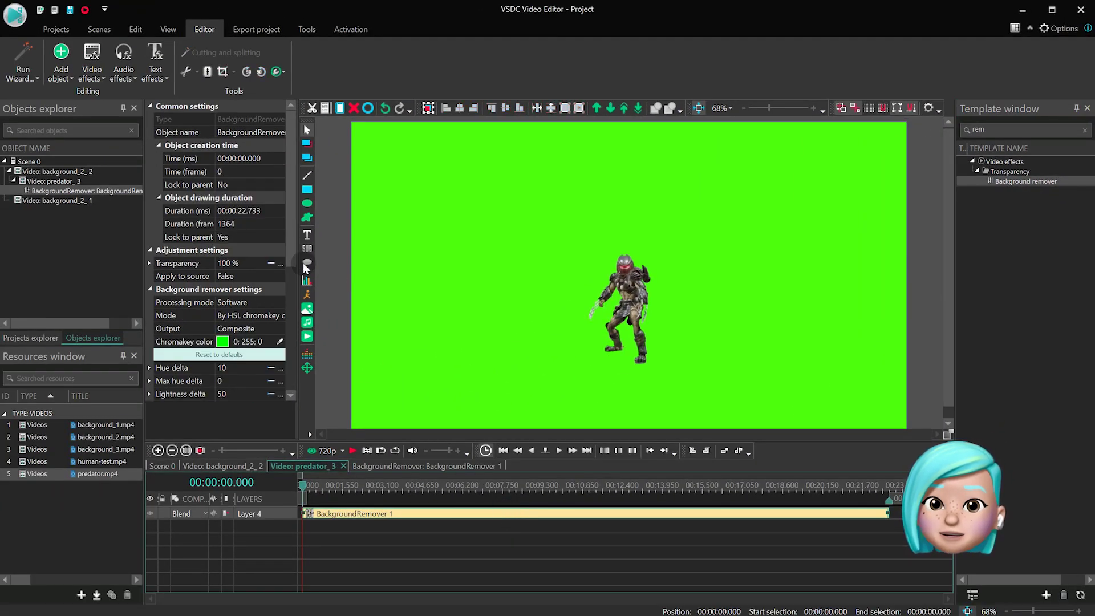
Step: Set the background remover's chromakey color by sampling the green backdrop in the preview
scroll(289, 272, down, 3)
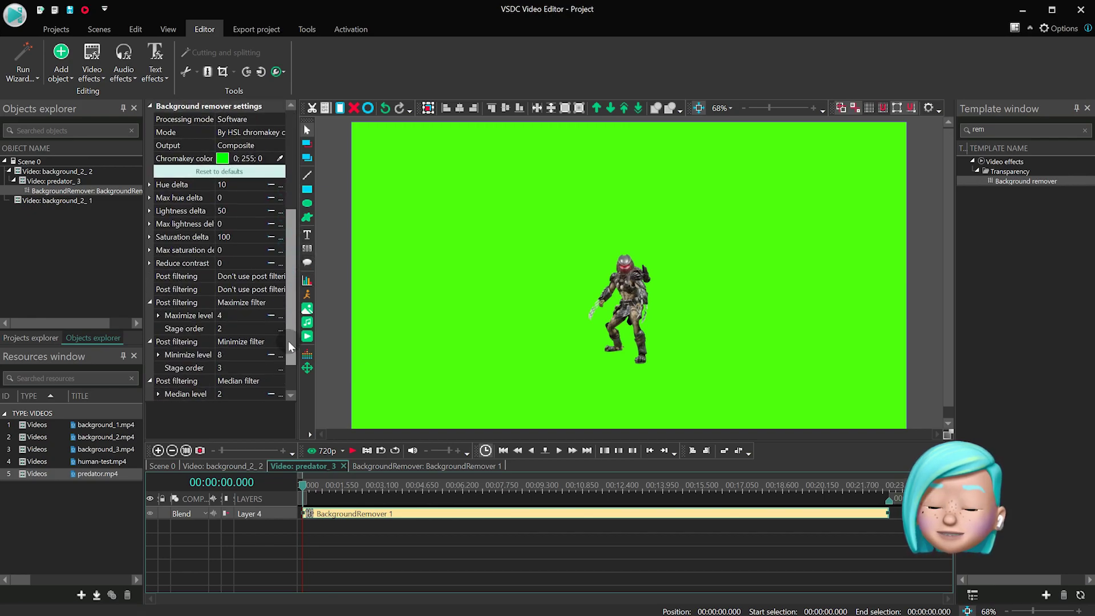
click(279, 158)
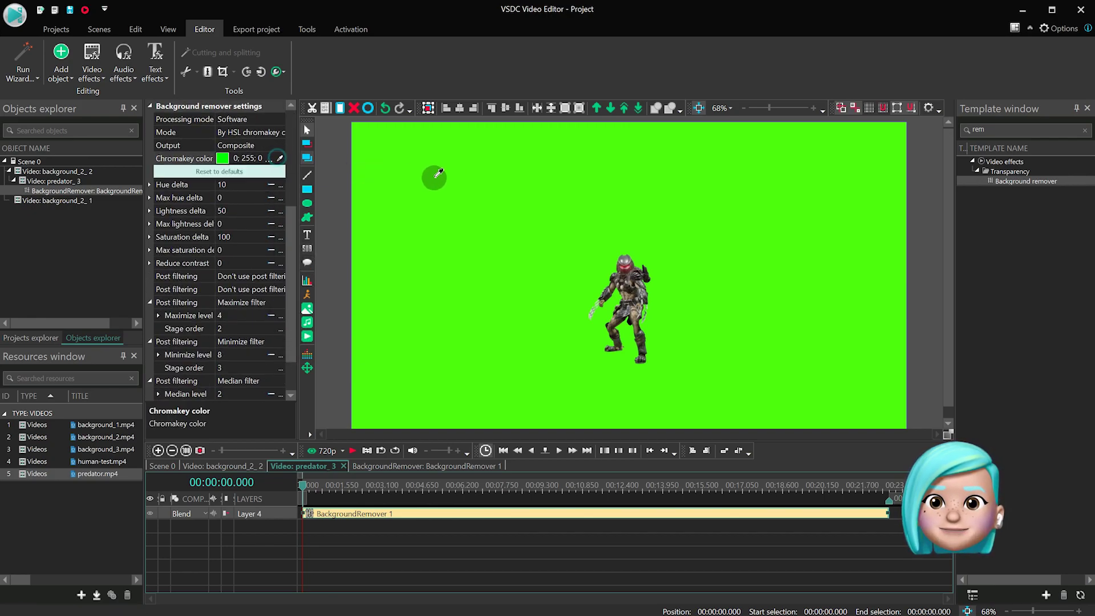
click(433, 174)
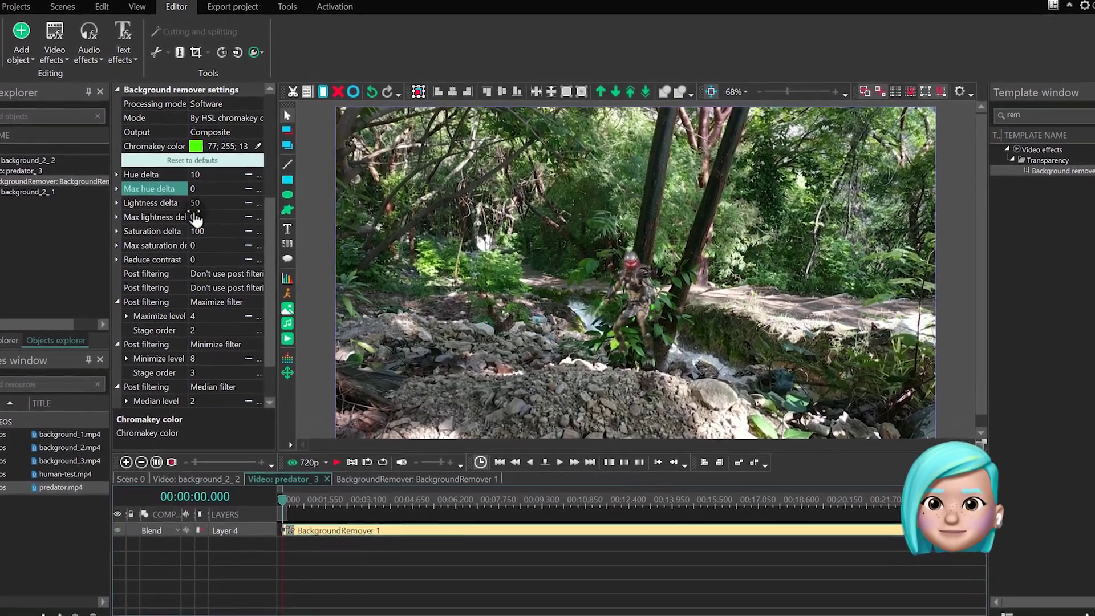
Step: Set the background remover's max lightness delta to 77 and max saturation delta to 170
click(207, 219)
text(77)
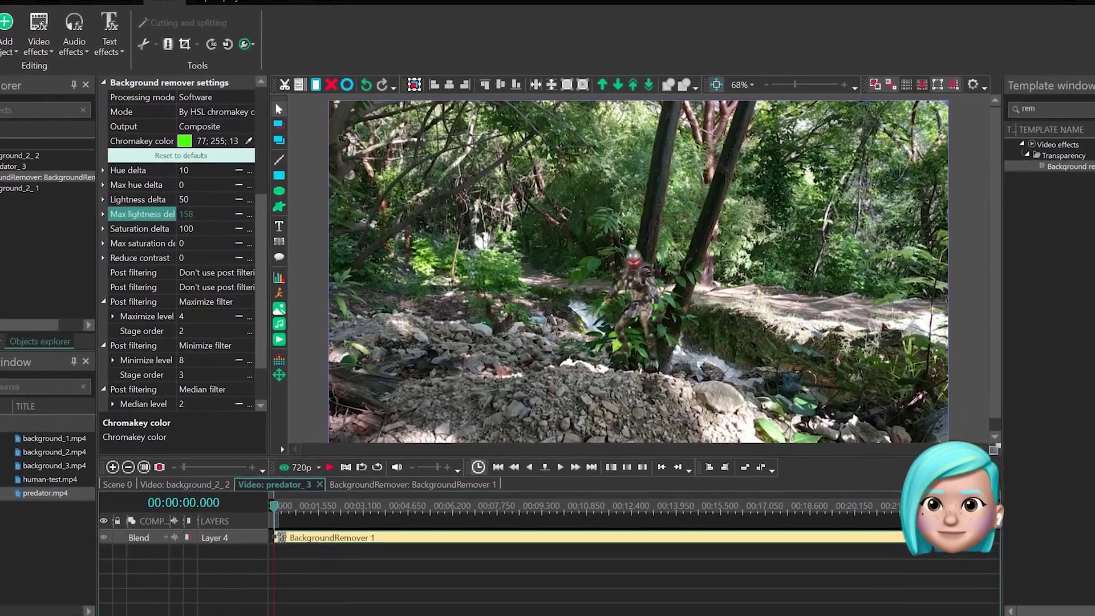
click(211, 233)
click(168, 254)
click(161, 239)
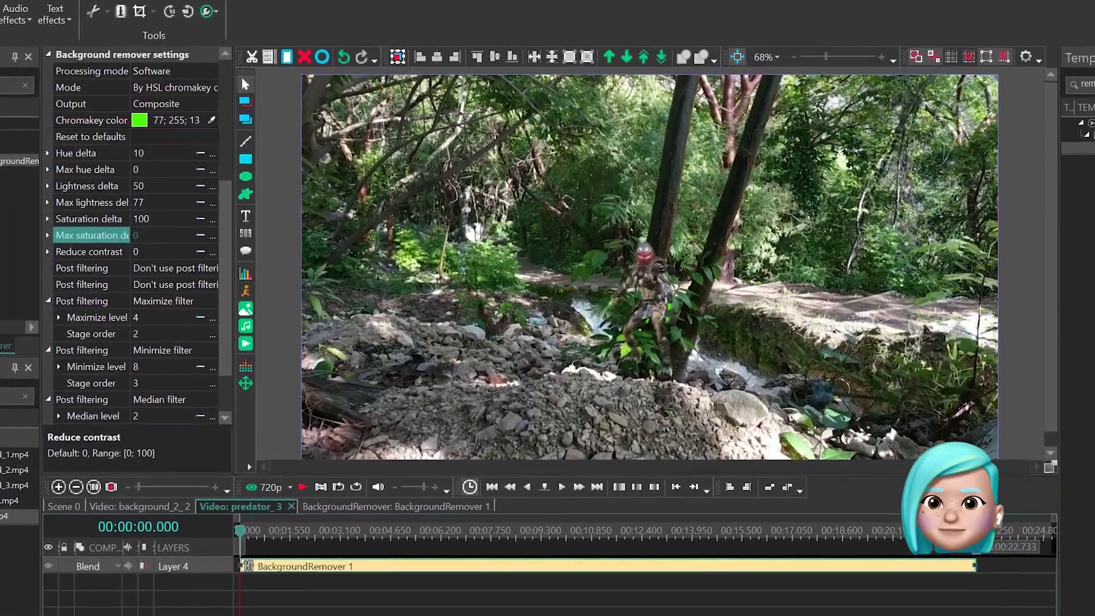
text(170)
click(162, 255)
text(100)
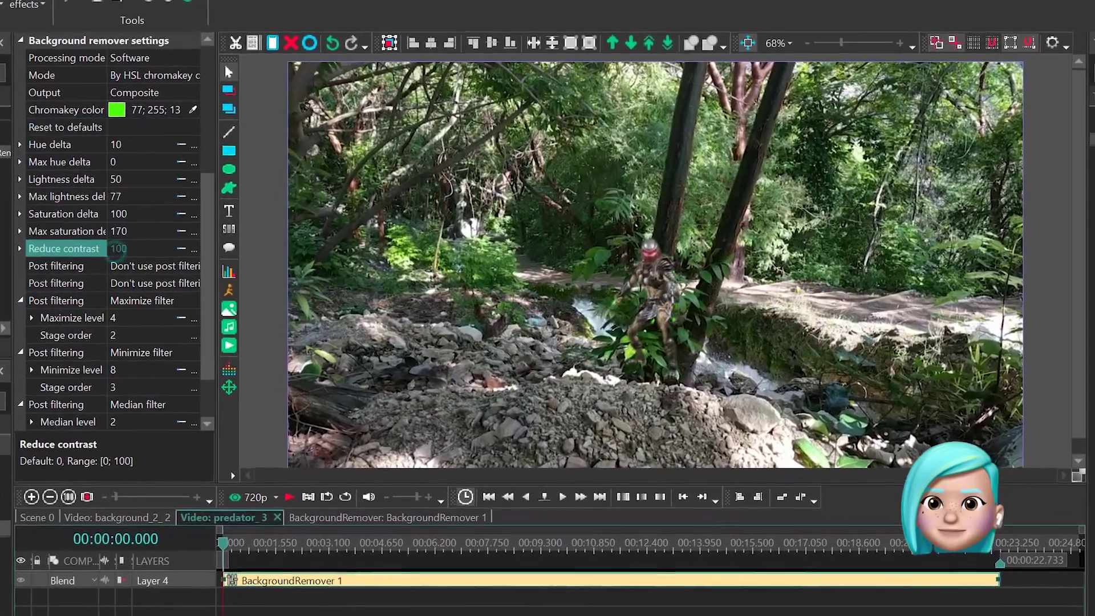
text(0)
Step: Adjust the background remover's blur, median and minimize post-filtering levels
scroll(166, 280, down, 2)
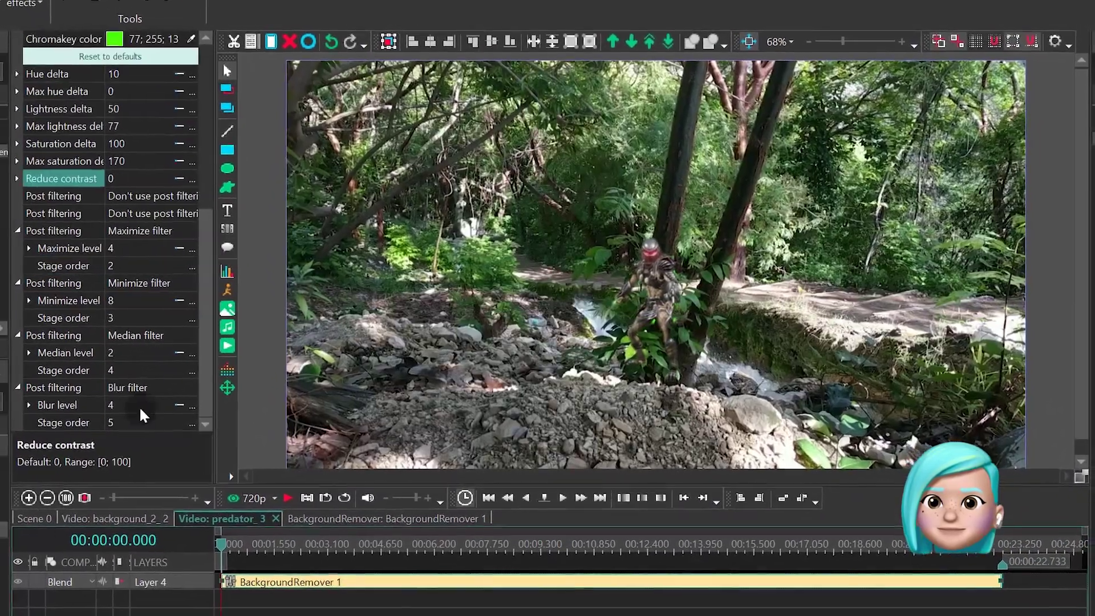
double_click(167, 407)
click(167, 355)
click(166, 354)
double_click(166, 303)
double_click(166, 303)
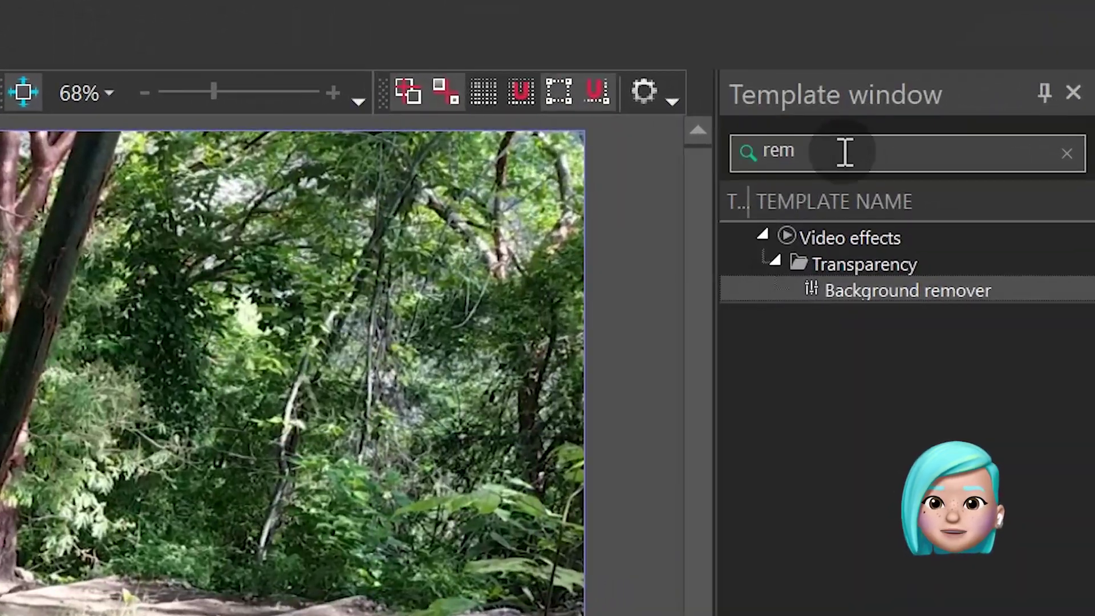
Step: Apply a Hue / Saturation / Lightness effect to the predator clip and fully desaturate all hues on its color wheel
double_click(1001, 130)
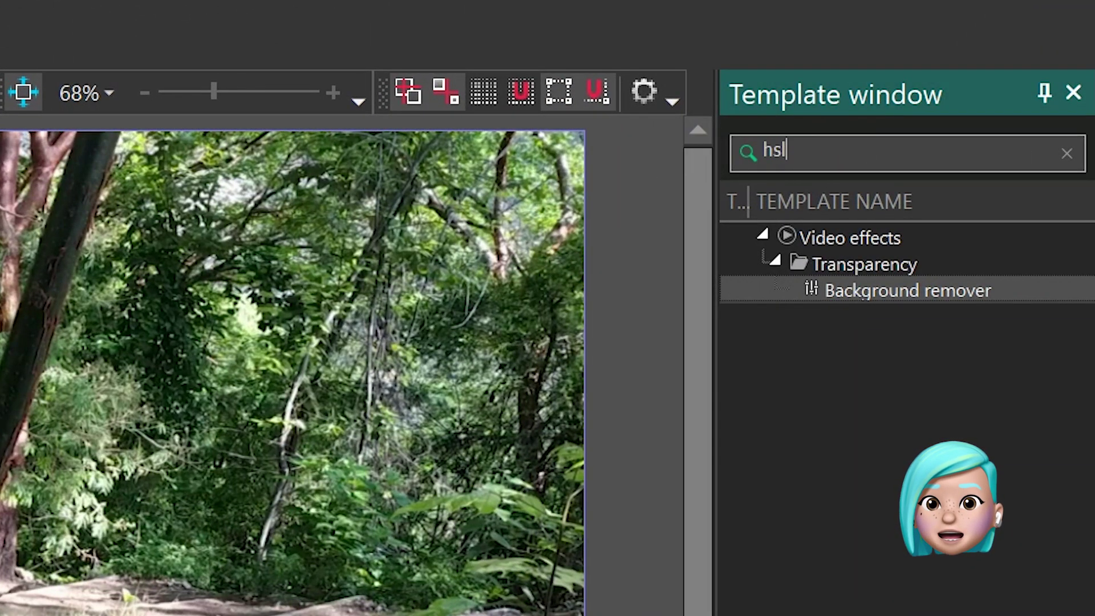
drag(879, 290, 474, 572)
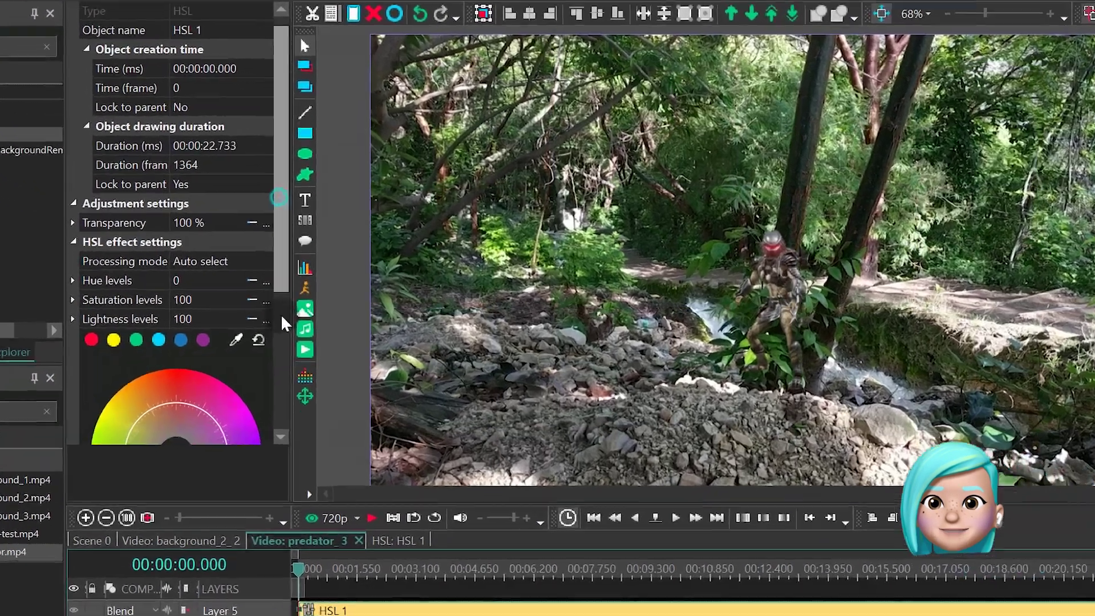
scroll(285, 365, down, 3)
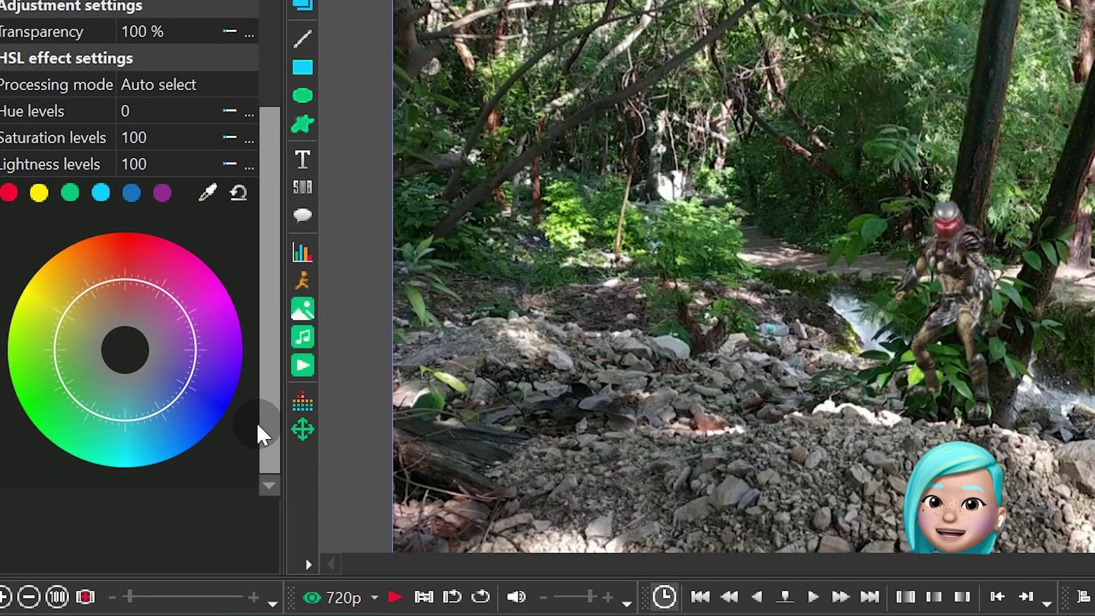
click(148, 282)
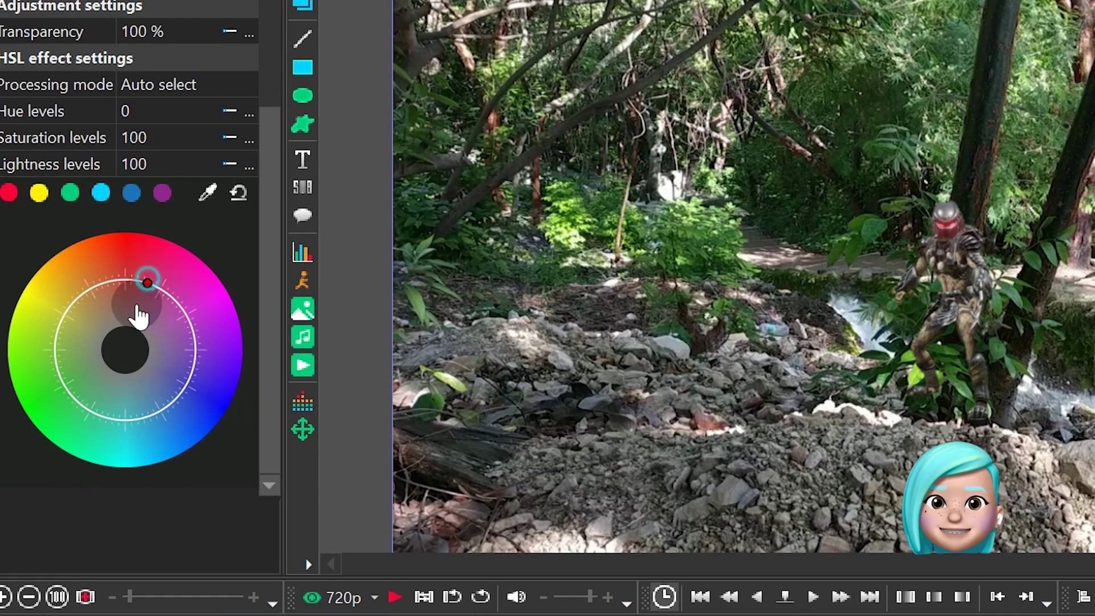
drag(137, 308, 118, 345)
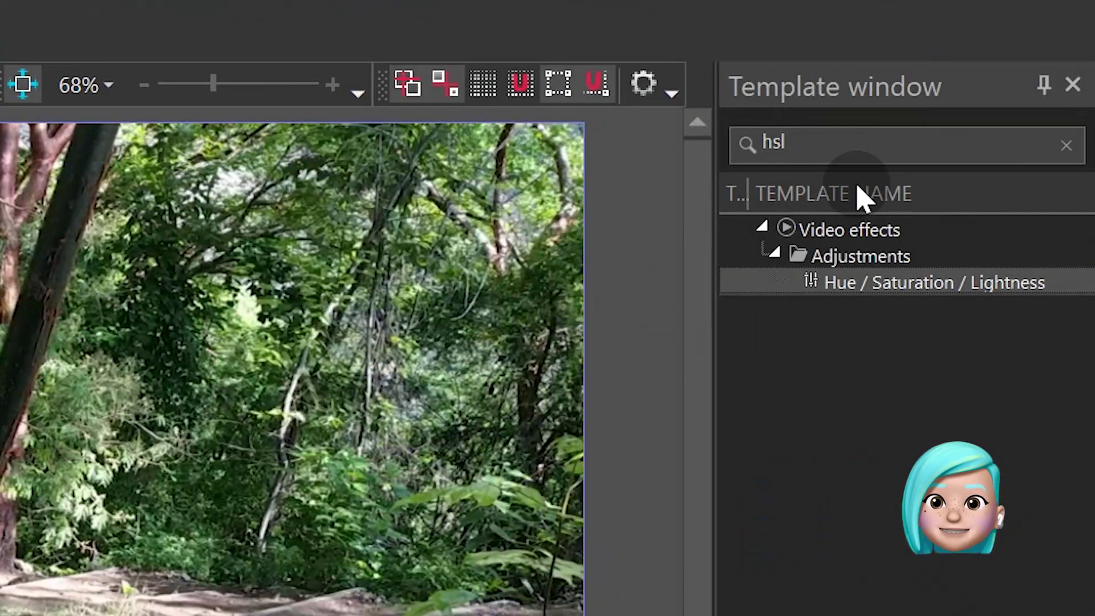
Step: Find the Emboss filter in the templates and apply it to the predator clip above the HSL effect
double_click(860, 152)
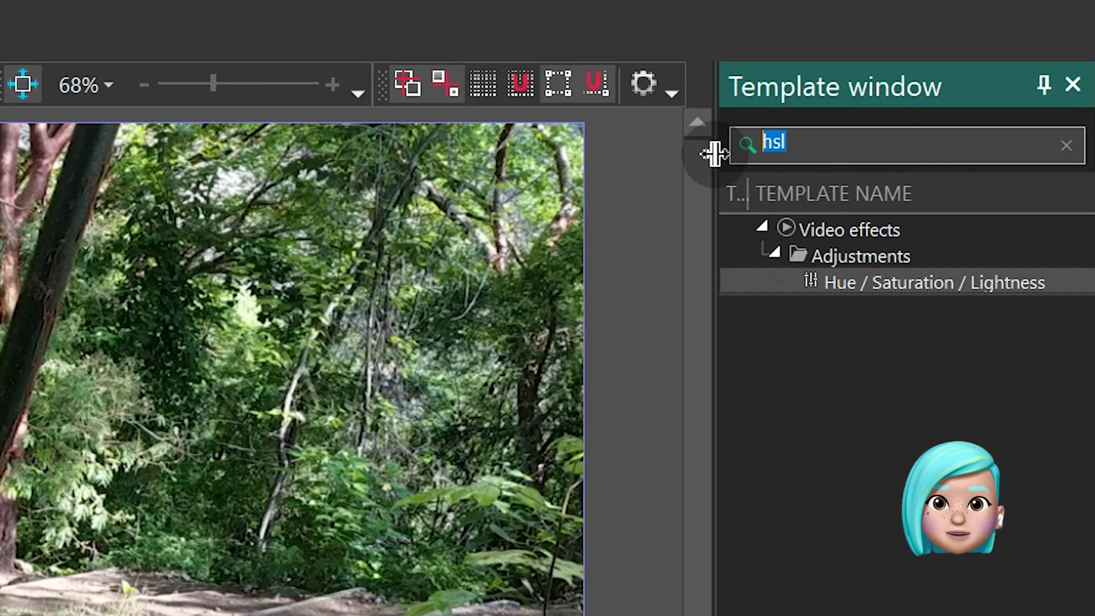
text(emboss)
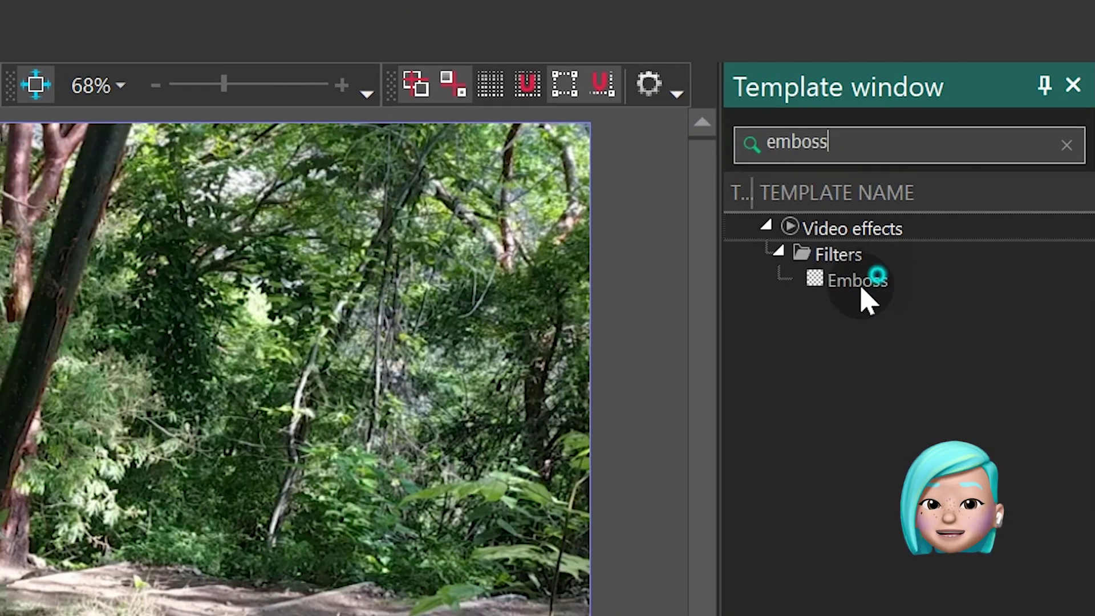
drag(856, 283, 601, 515)
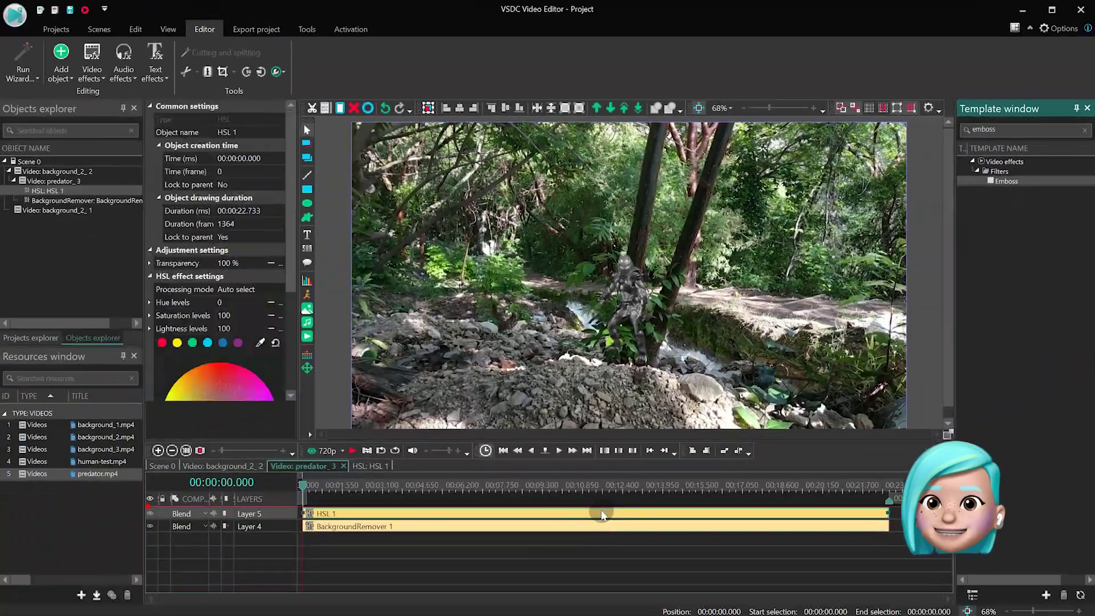
Step: Apply the Brightness / Contrast / Gamma effect to the predator clip and set its gamma level to 9
double_click(1029, 130)
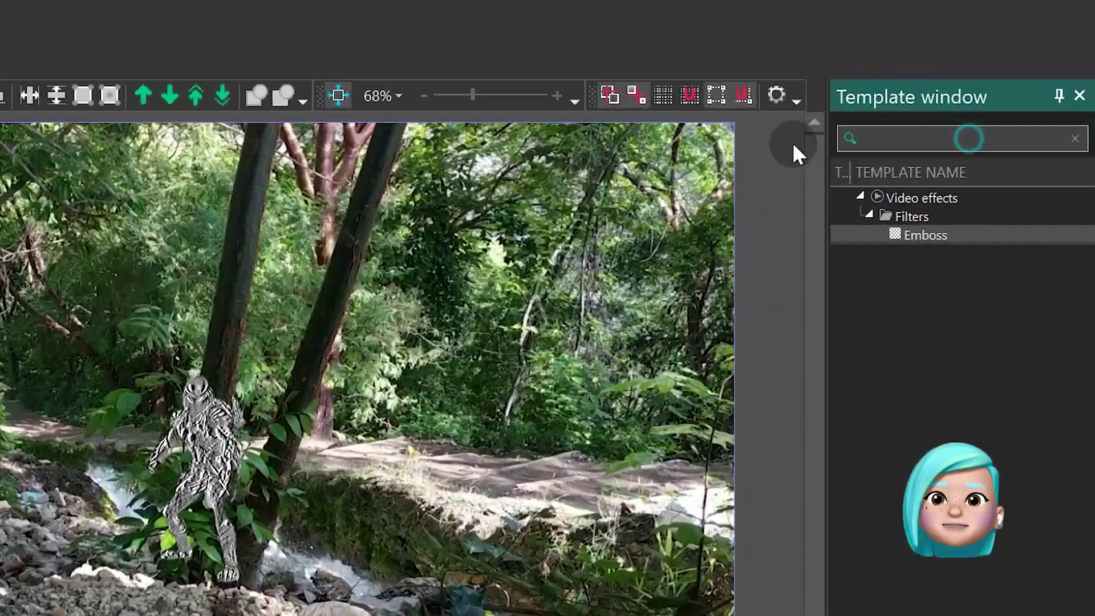
text(gamma)
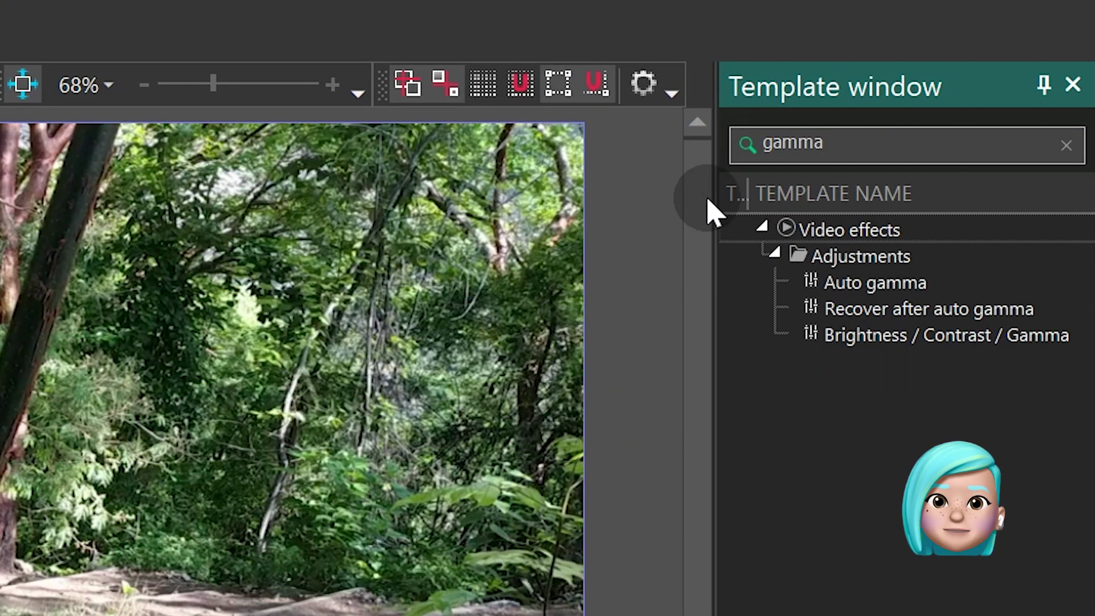
click(872, 336)
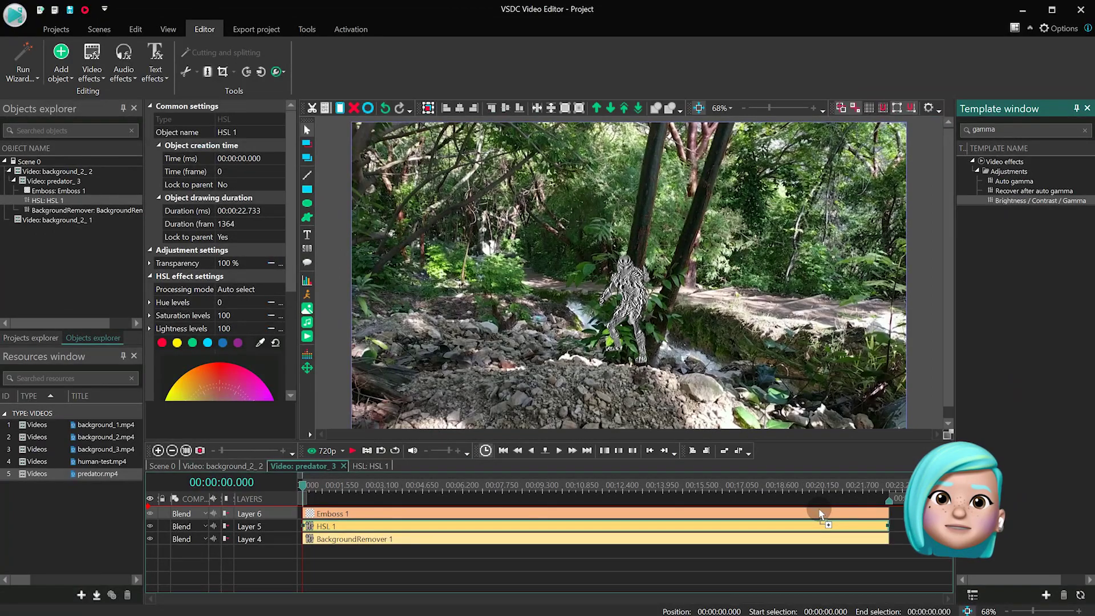
drag(820, 514, 820, 513)
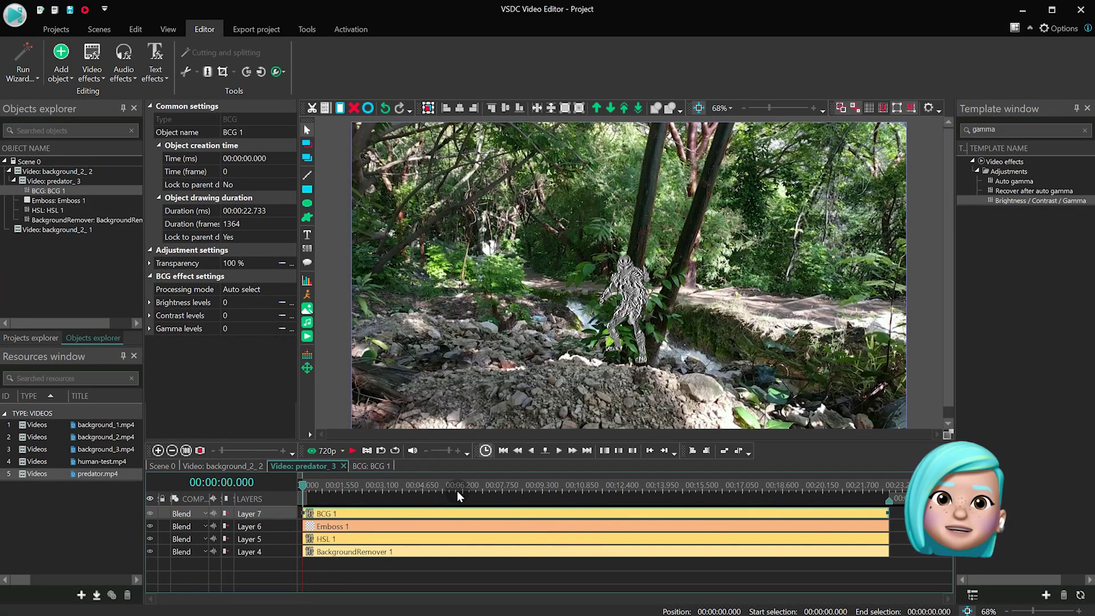
click(240, 331)
text(9)
key(Return)
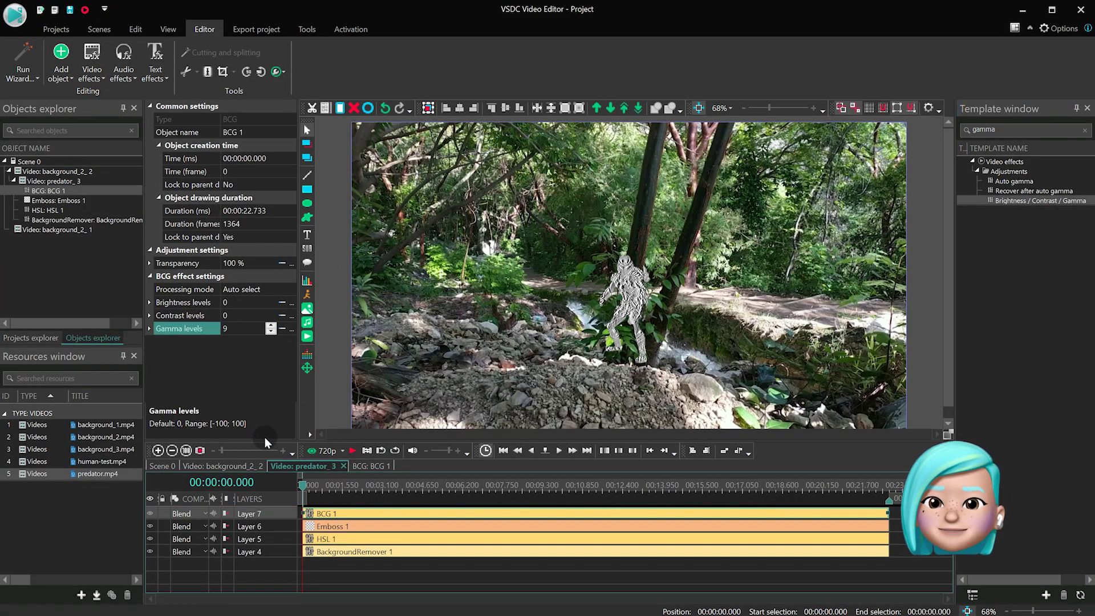
Step: Return to the p+mask clip's contents and duplicate the predator clip onto a new layer
click(240, 467)
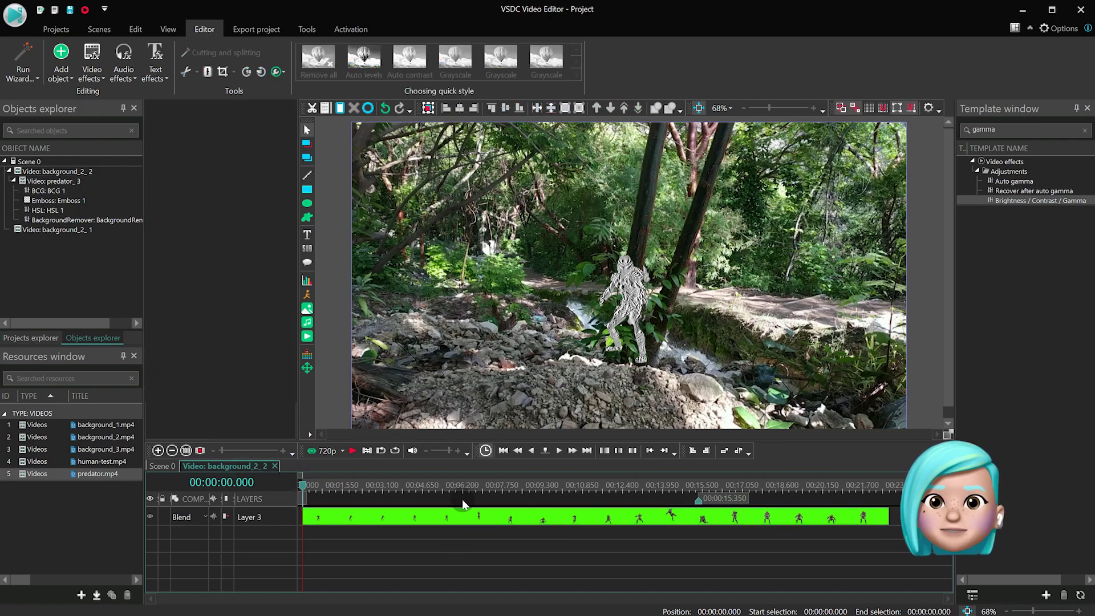
click(459, 514)
key(ctrl+c)
key(ctrl+v)
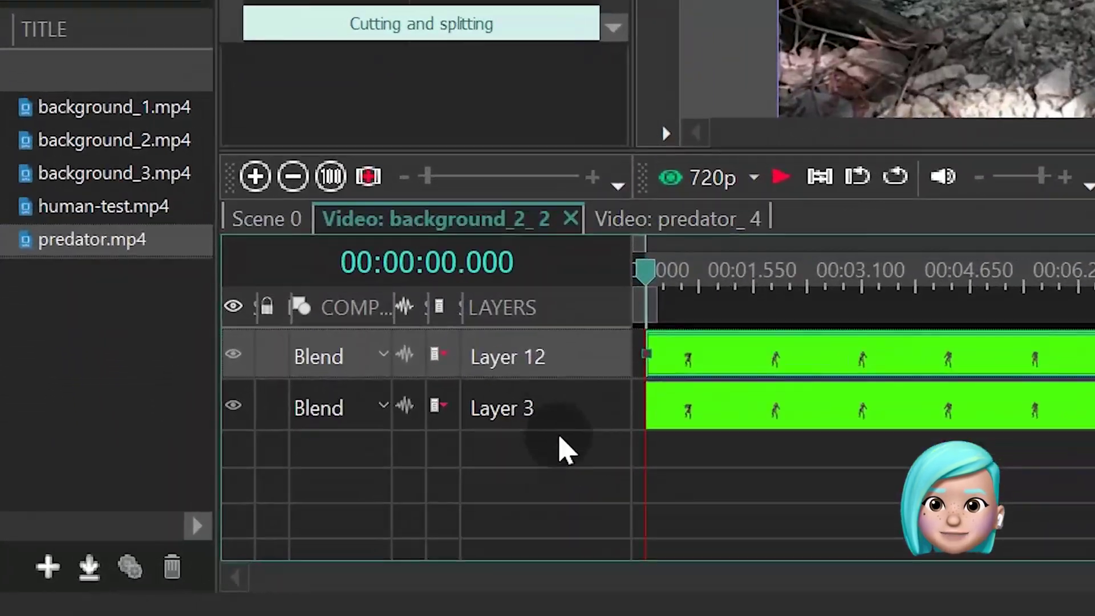
Step: Rename the lower predator layer as relief and the upper duplicate layer as mask
double_click(542, 410)
text(relief)
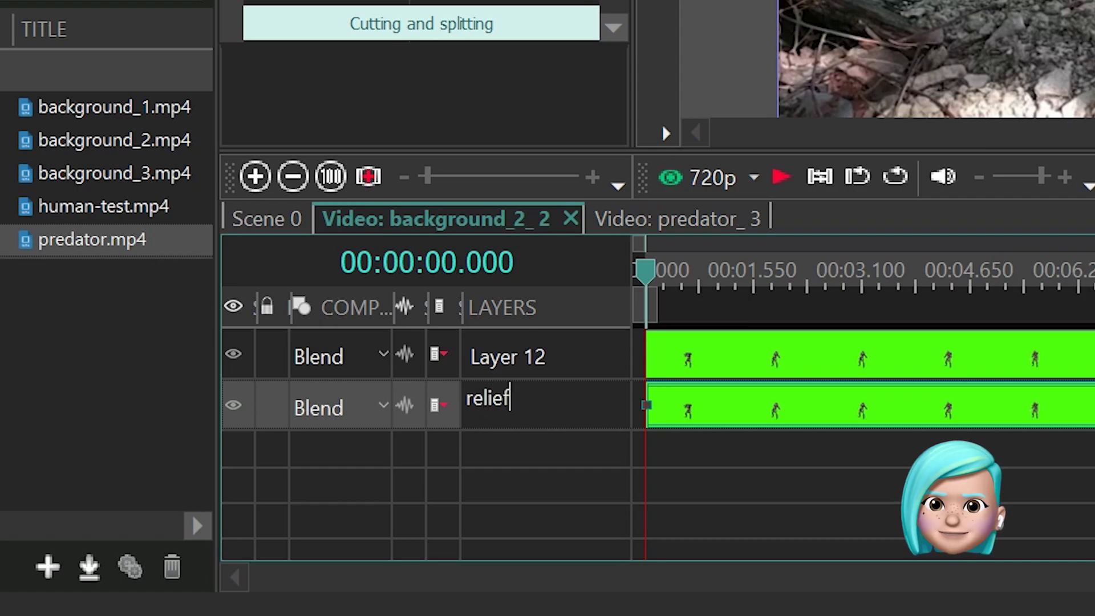
key(Return)
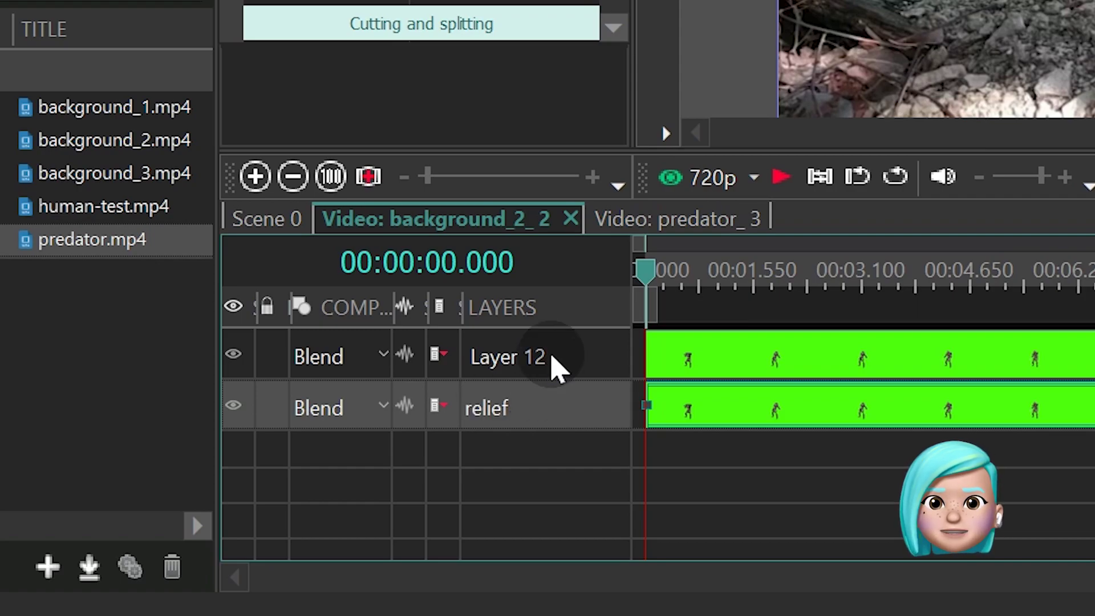
double_click(539, 349)
text(mask)
key(Return)
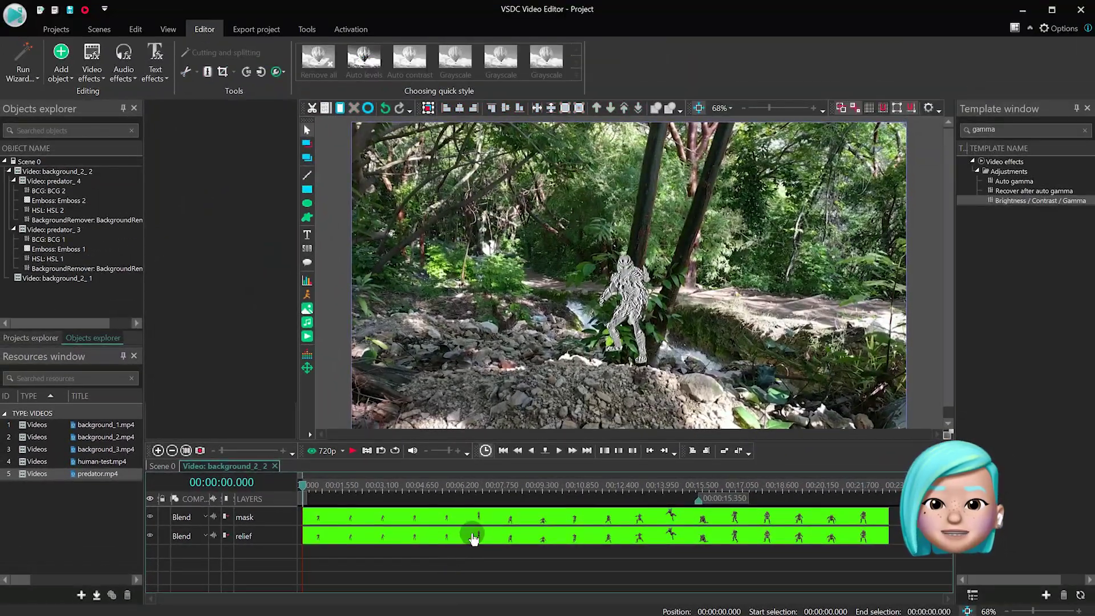
Step: Open the mask layer's predator clip and delete its Brightness / Contrast / Gamma, Emboss and HSL effects, keeping only the background remover
click(686, 468)
double_click(482, 523)
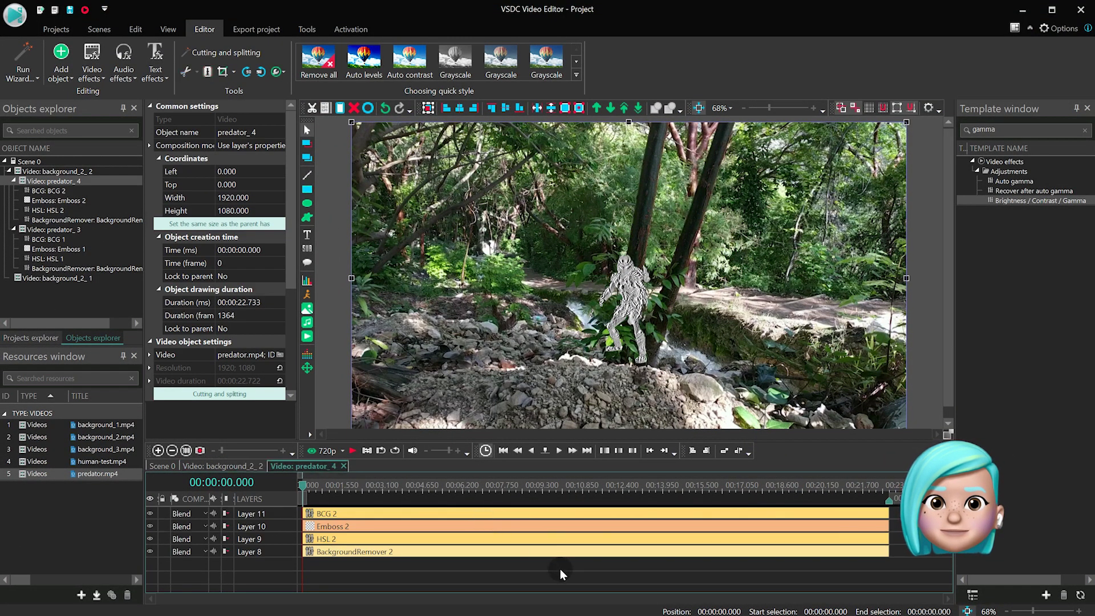
click(489, 517)
key(Delete)
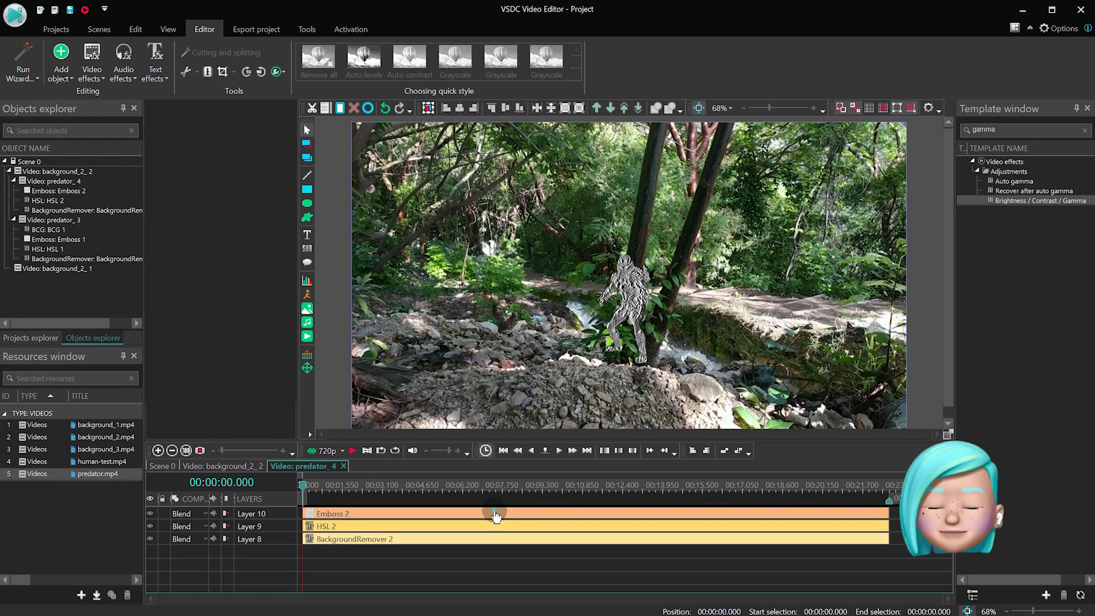
click(489, 517)
key(Delete)
click(491, 519)
key(Delete)
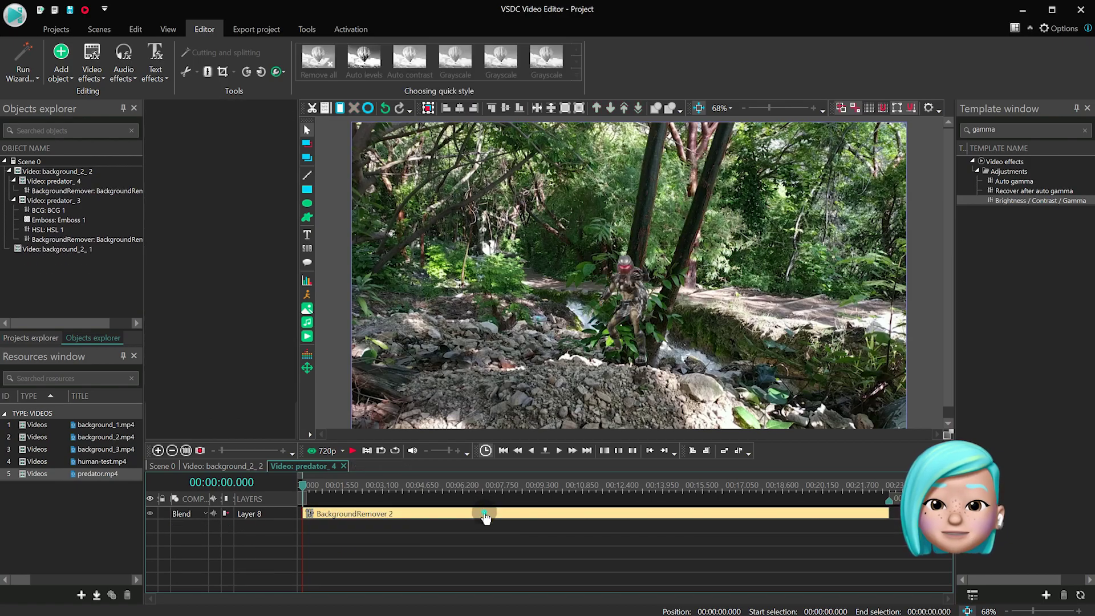
Step: Set the output of the mask clip's background remover to Alpha channel
click(484, 514)
drag(291, 311, 317, 217)
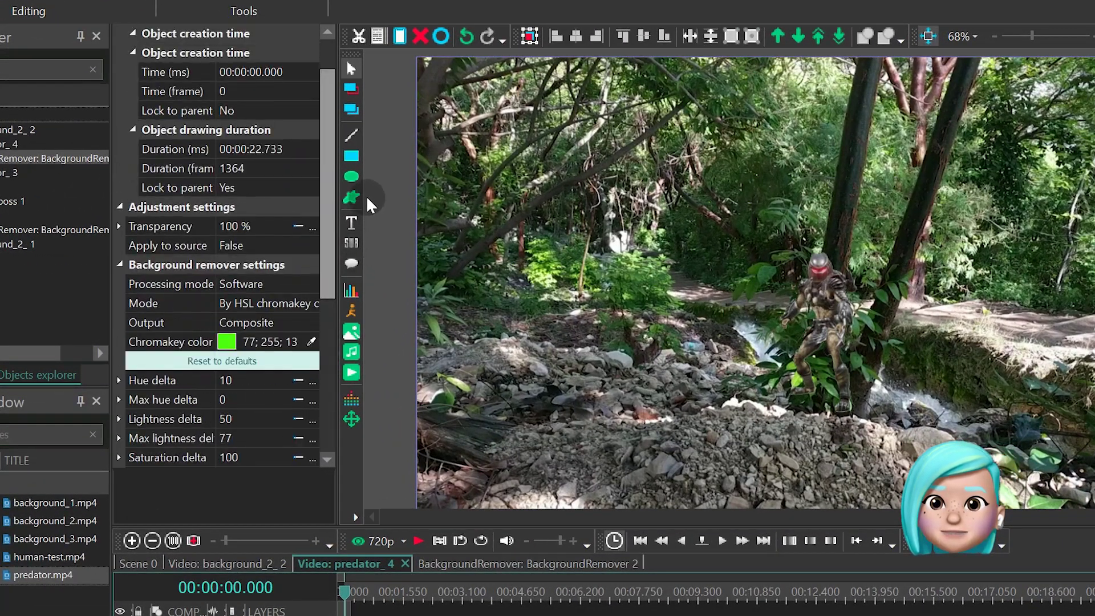
double_click(295, 341)
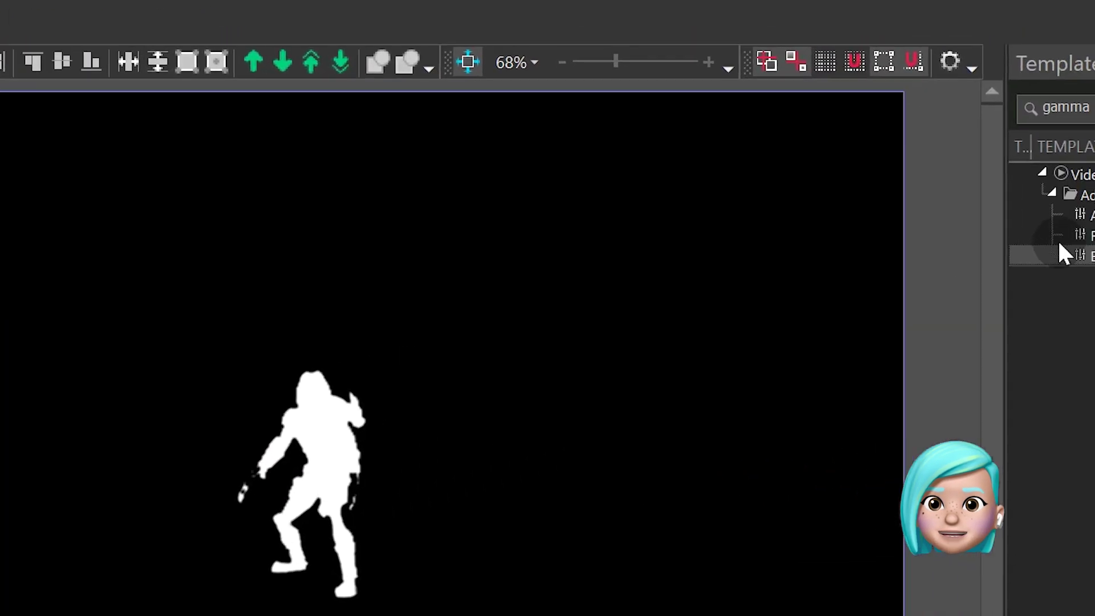
Step: Find the Negative effect in the templates and apply it to the mask clip above the background remover
drag(878, 152, 674, 164)
text(nega)
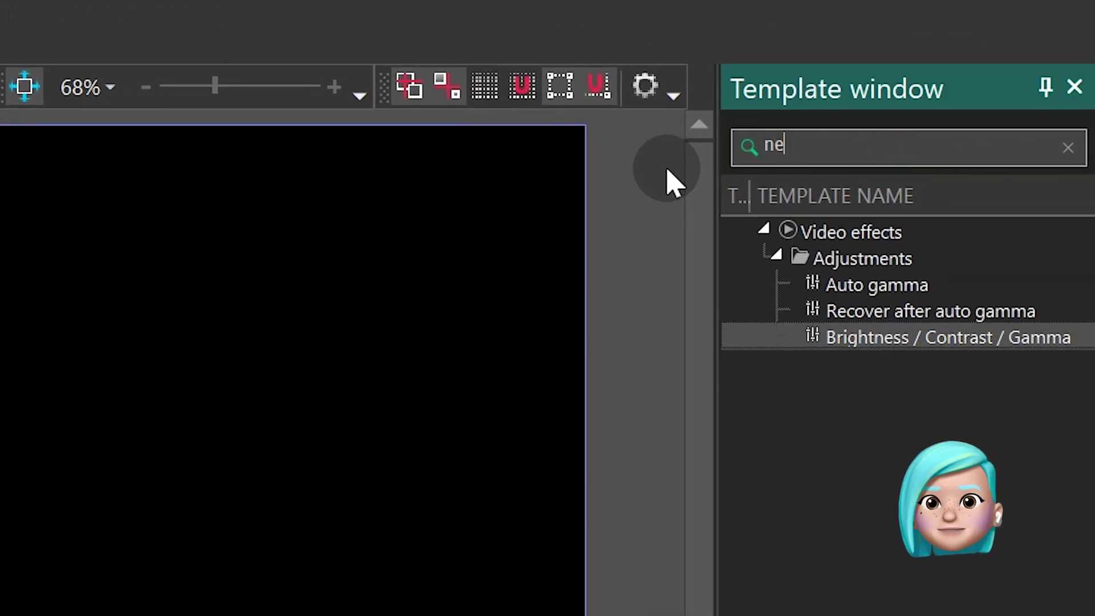
click(877, 338)
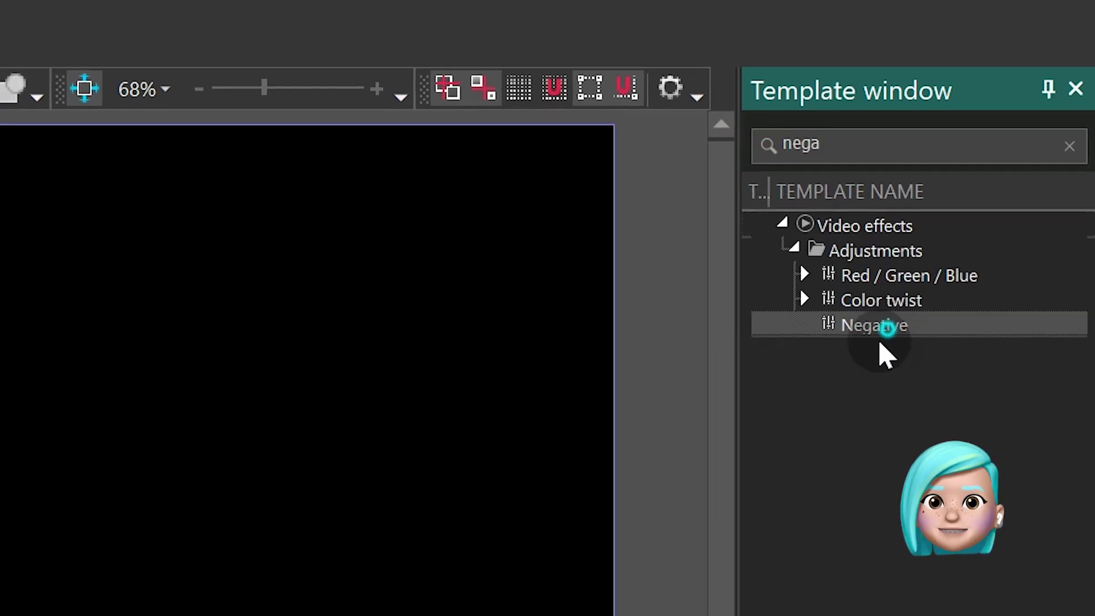
drag(880, 343, 655, 517)
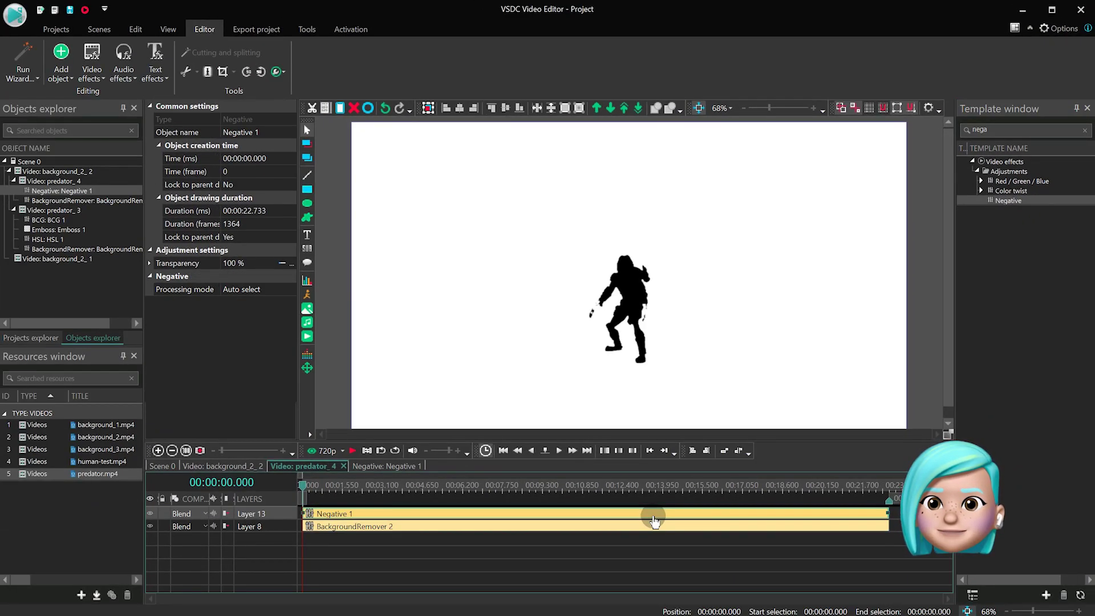
Step: Return to the p+mask clip's contents and set the mask layer's composition mode to Inverted mask and the relief layer's to Overlay
click(234, 466)
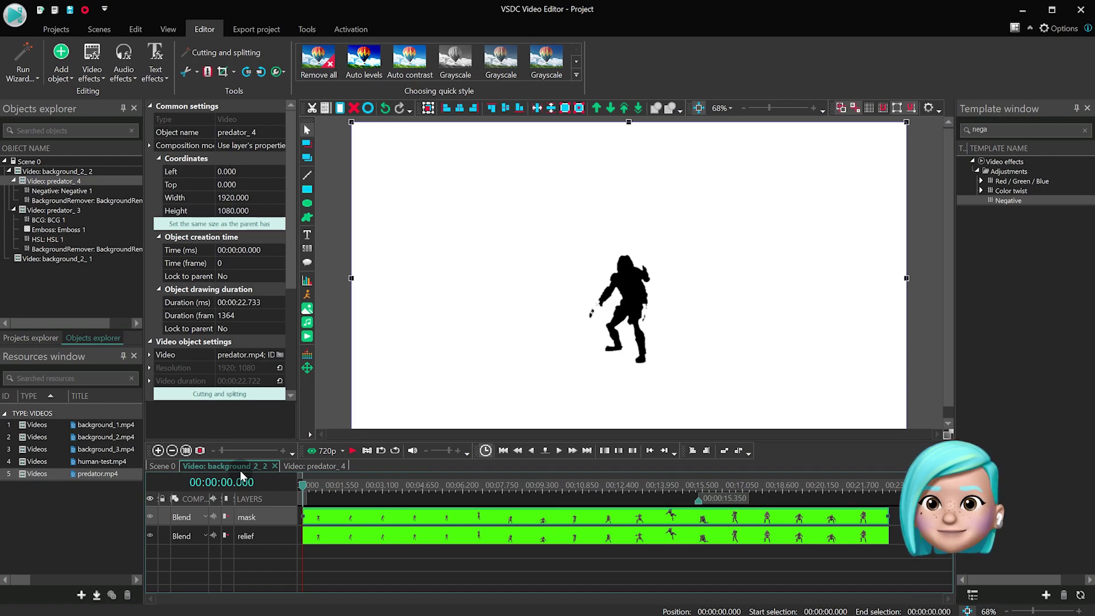
click(192, 516)
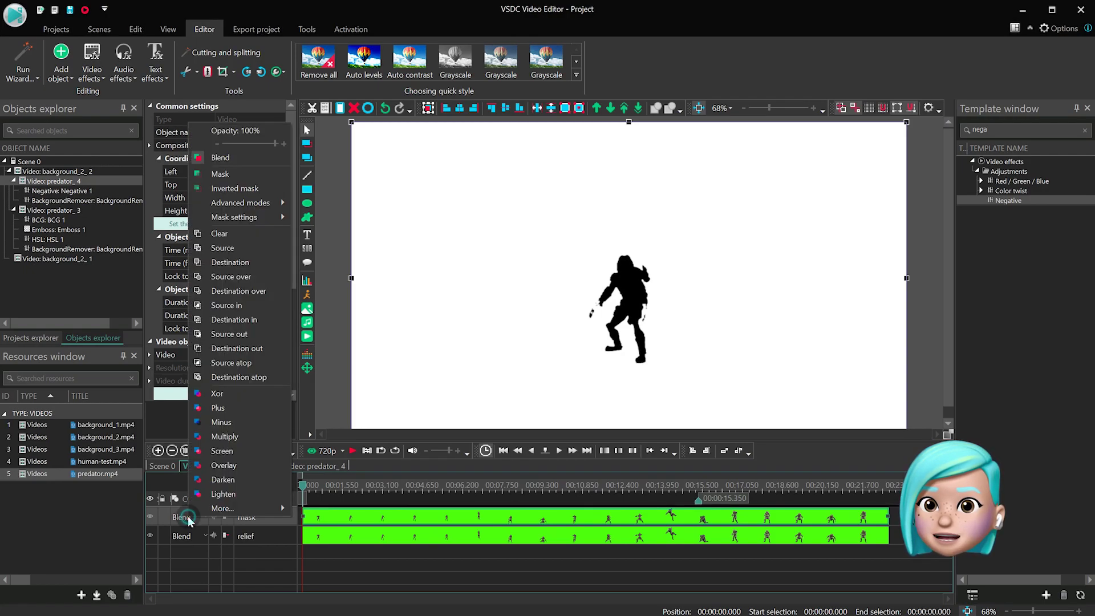
click(271, 189)
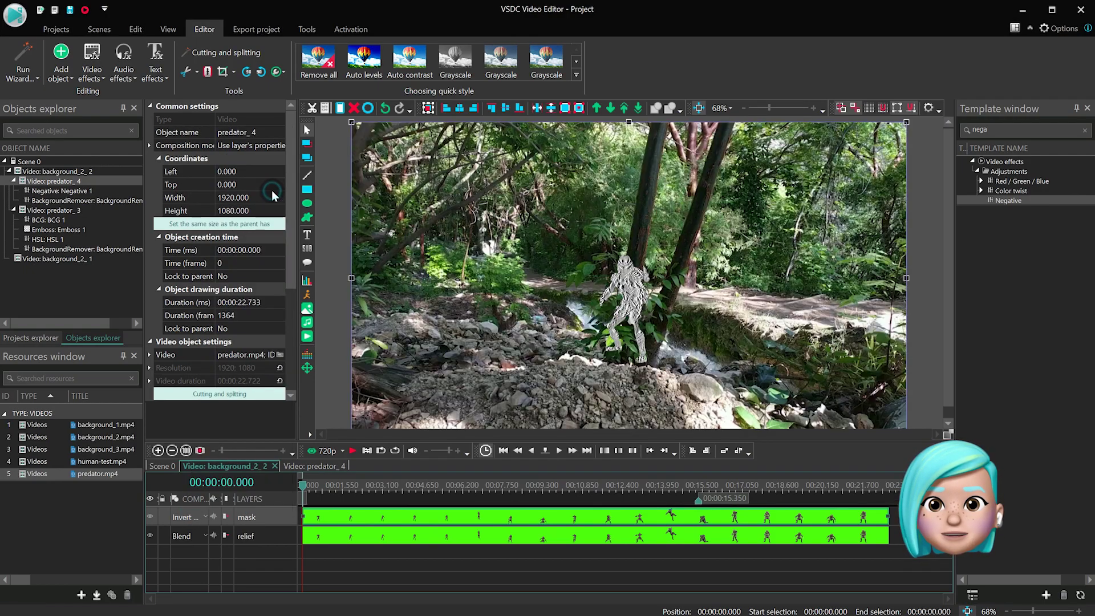
click(199, 536)
click(247, 485)
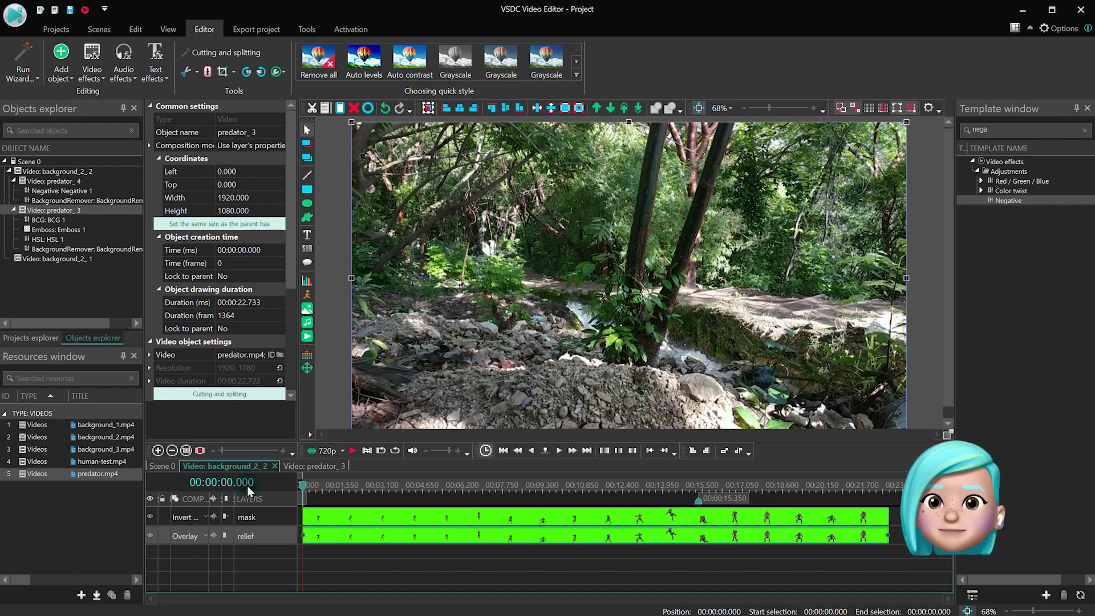
Step: Scrub through the p+mask timeline to examine how the masked predator looks at different moments
drag(588, 566, 512, 514)
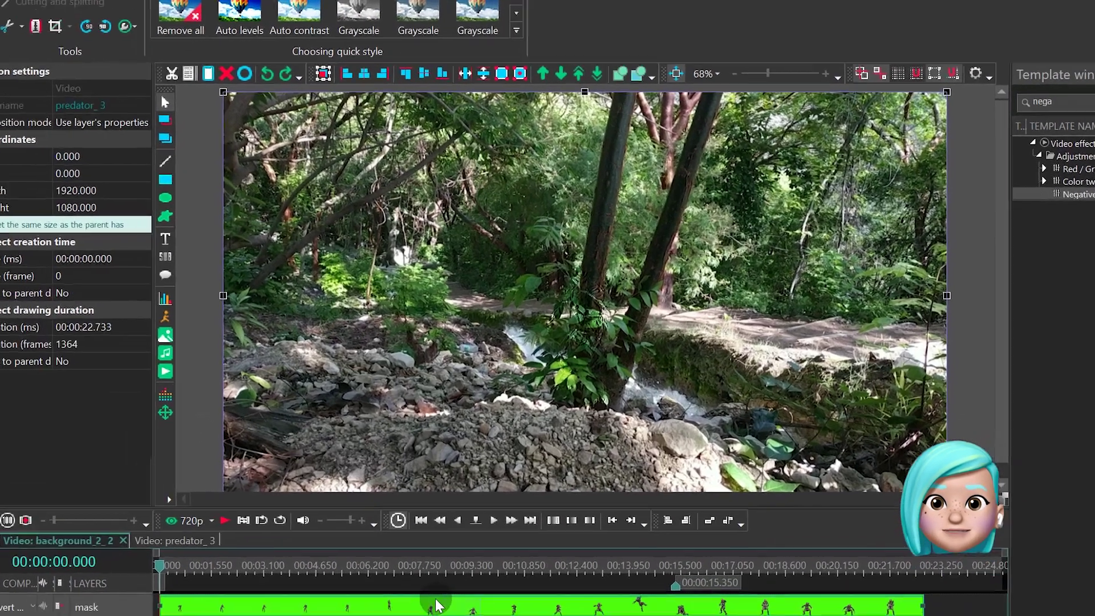
drag(629, 374, 588, 357)
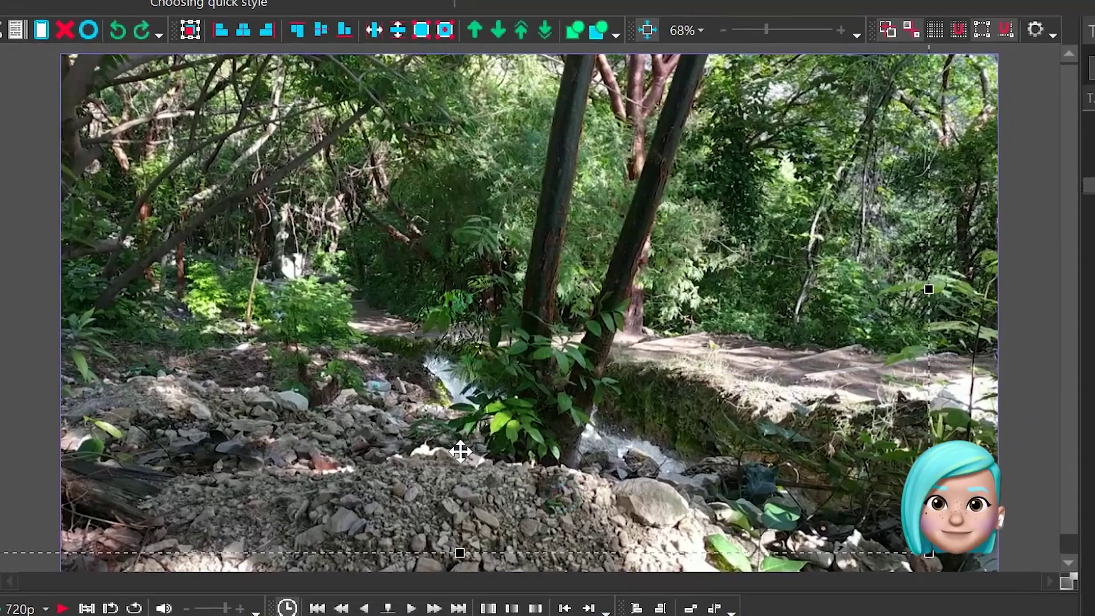
drag(460, 452, 420, 417)
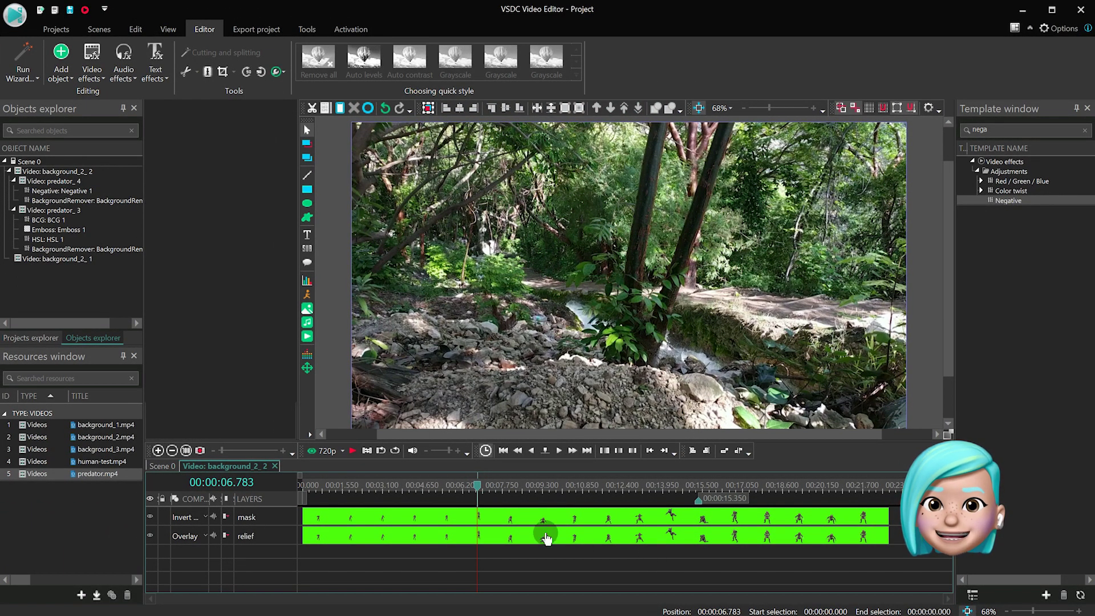
click(483, 492)
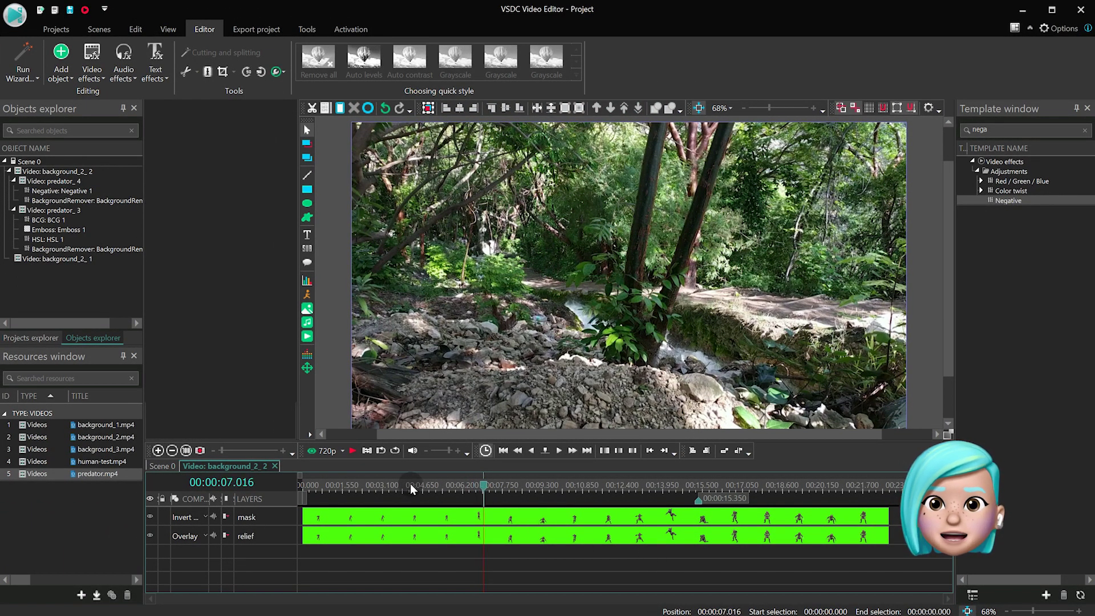
click(555, 563)
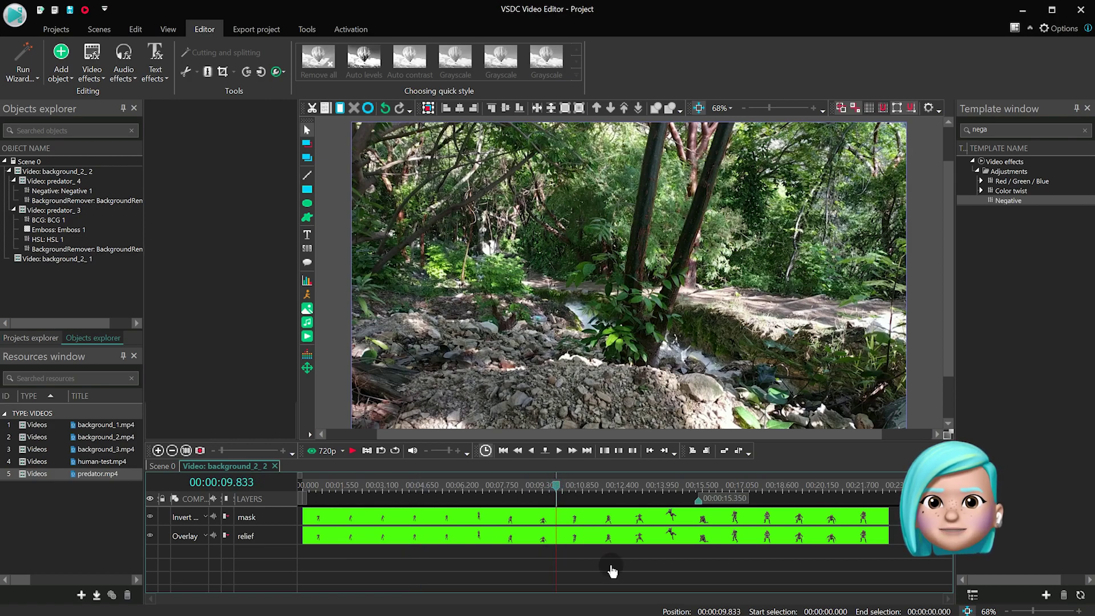
Step: Move the playhead to 00:00:08.666, add a marker there in Scene 0 and color it red
click(568, 556)
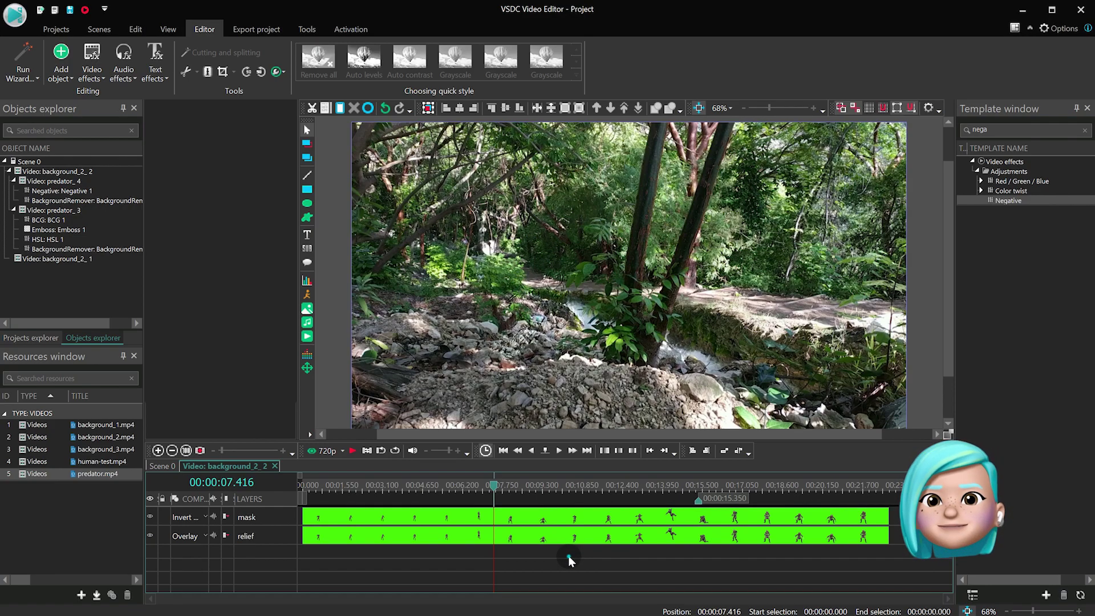
click(162, 466)
click(473, 556)
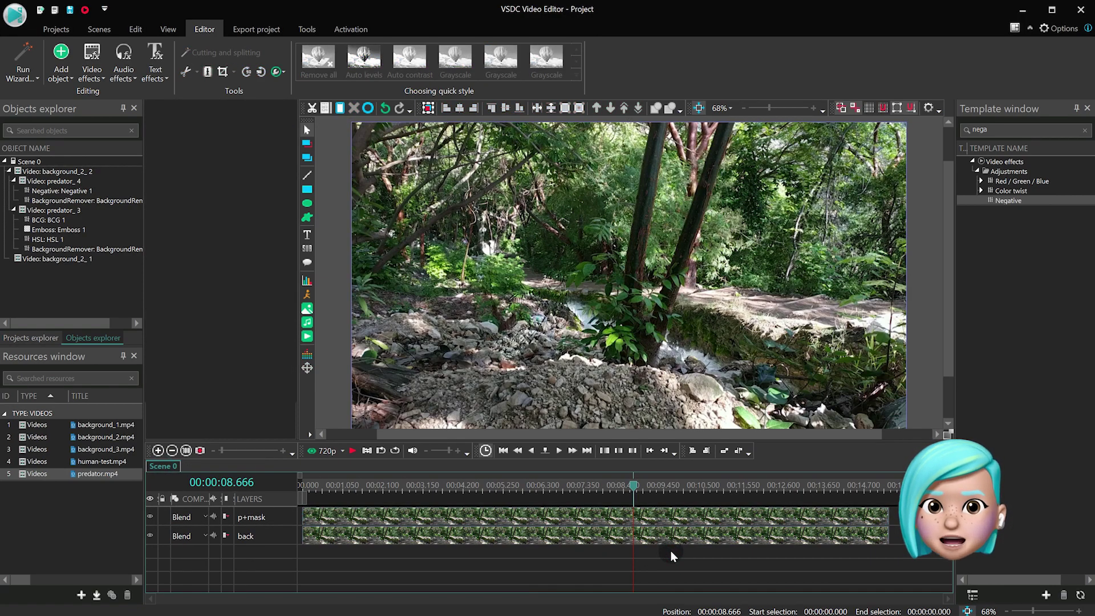
key(m)
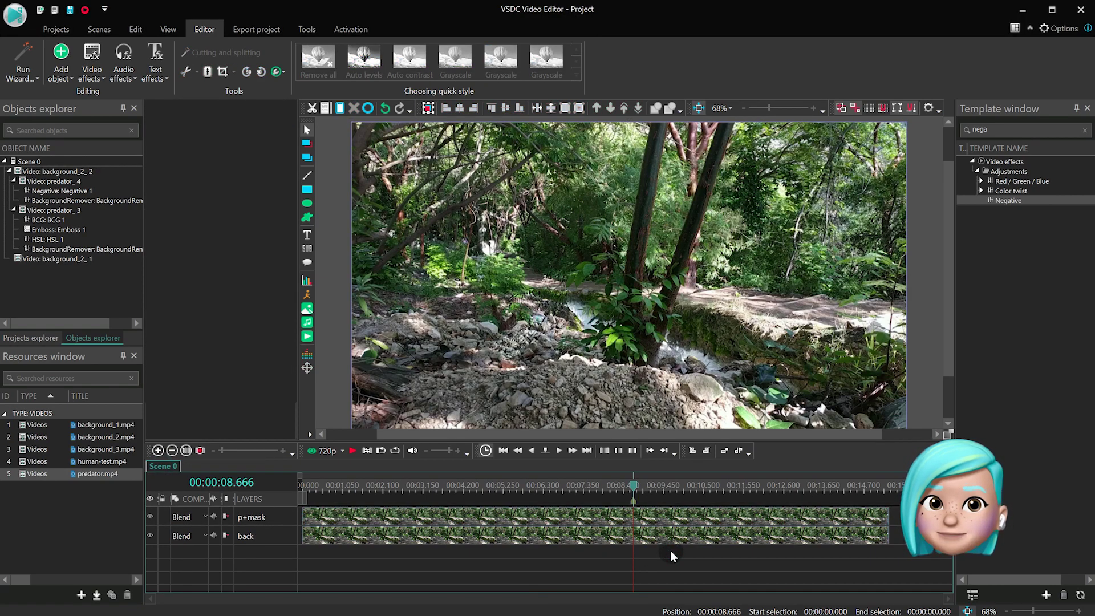
double_click(633, 501)
click(524, 309)
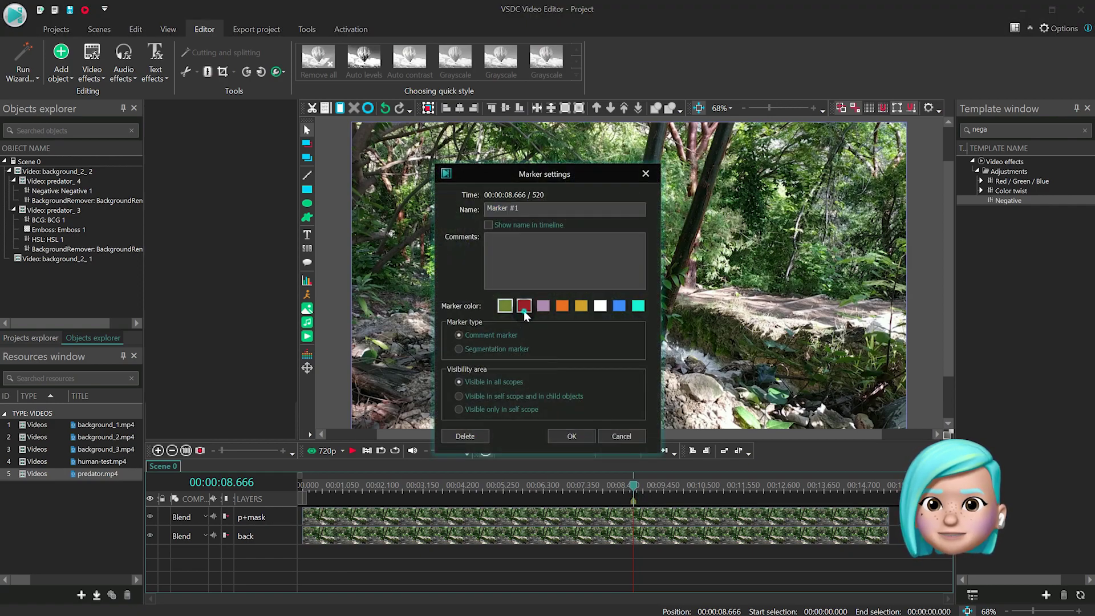
click(570, 437)
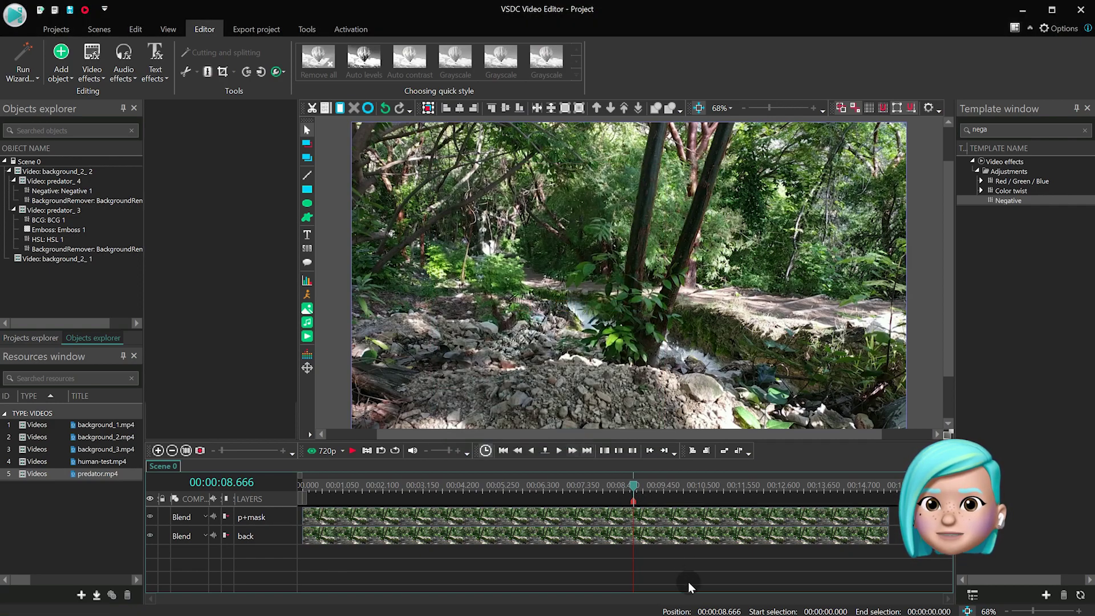
Step: Open the p+mask clip, find the Paper burn transition in the templates and place it between the mask and relief layers
double_click(657, 517)
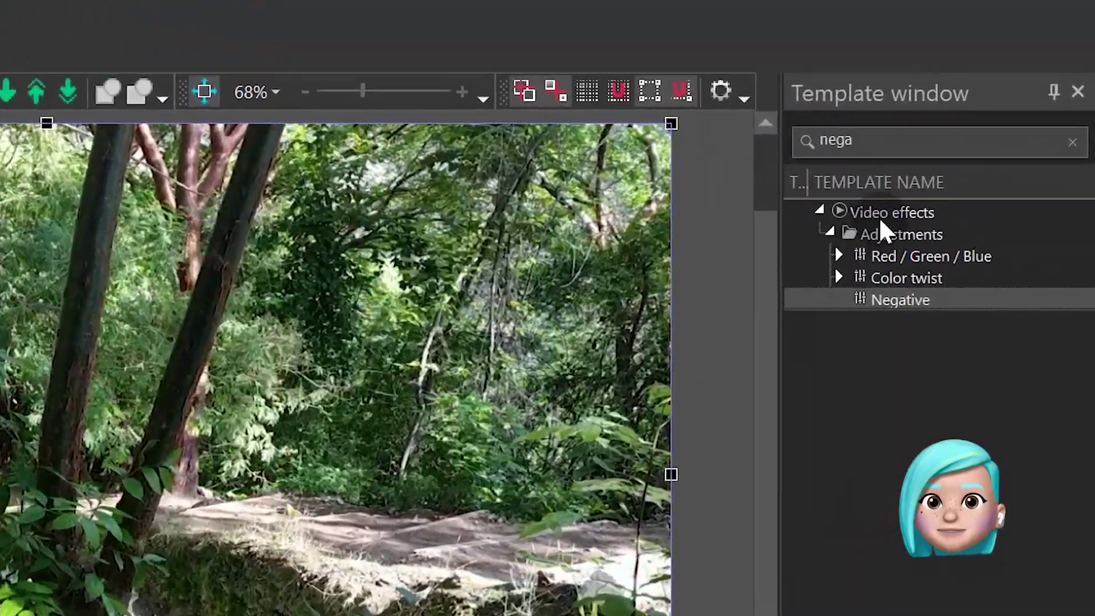
drag(1025, 129, 965, 129)
text(burn)
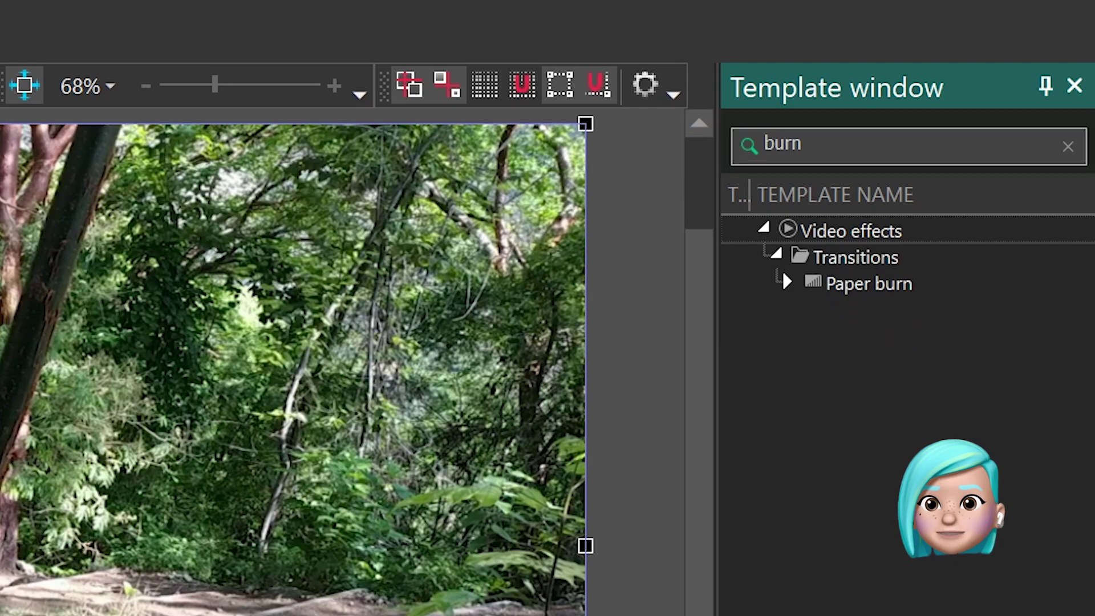
click(903, 282)
drag(573, 608, 623, 535)
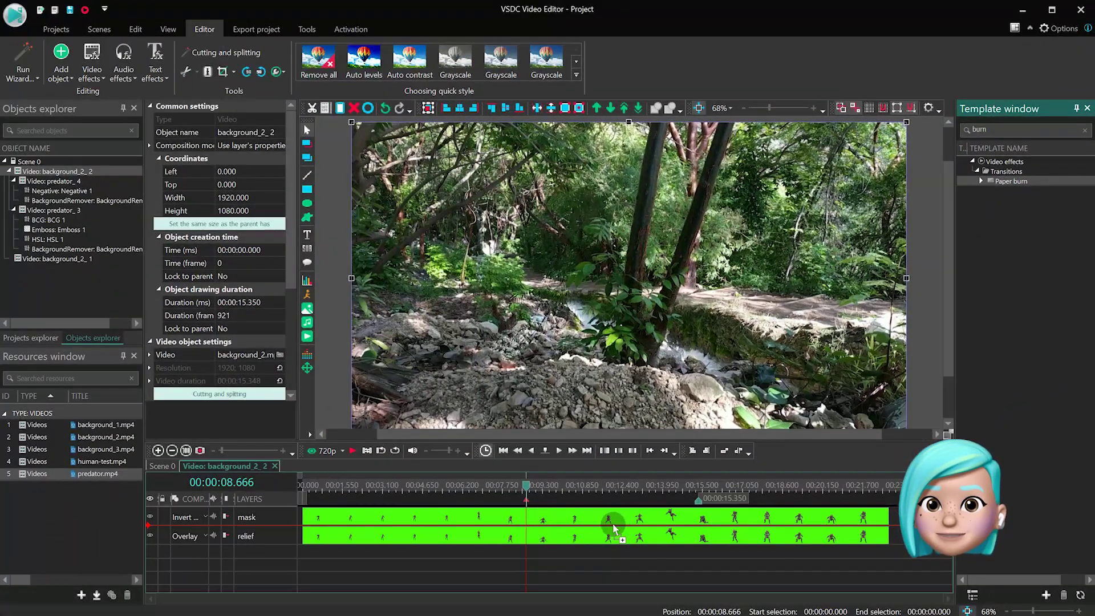
drag(613, 528, 612, 523)
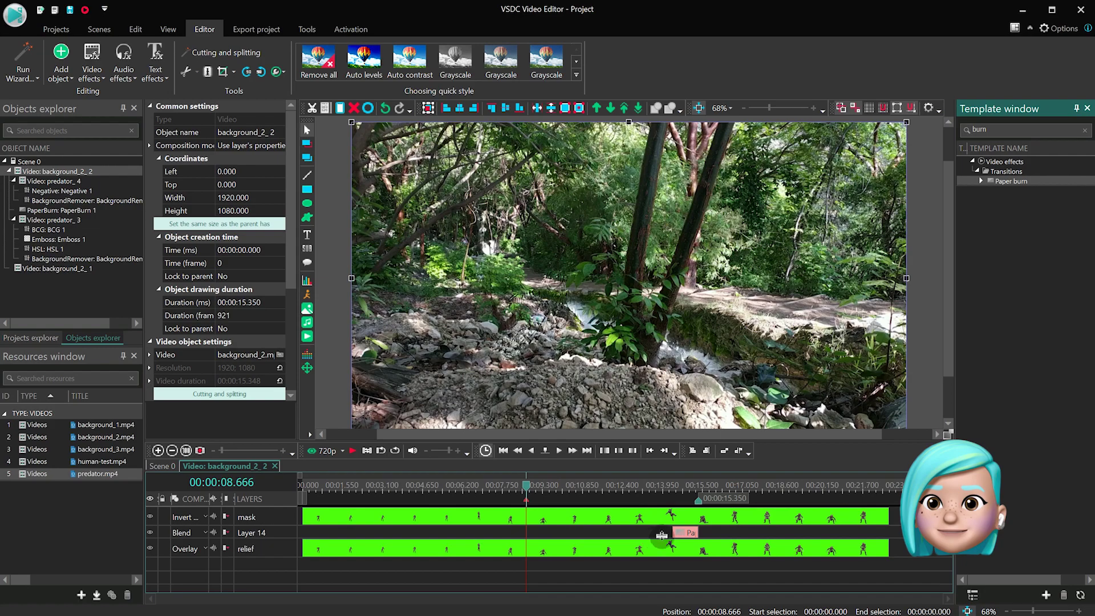
Step: Apply the "12. Fade-Out: Frozen from left" preset with its resources to the Paper burn transition and move it to start at the red marker
double_click(691, 534)
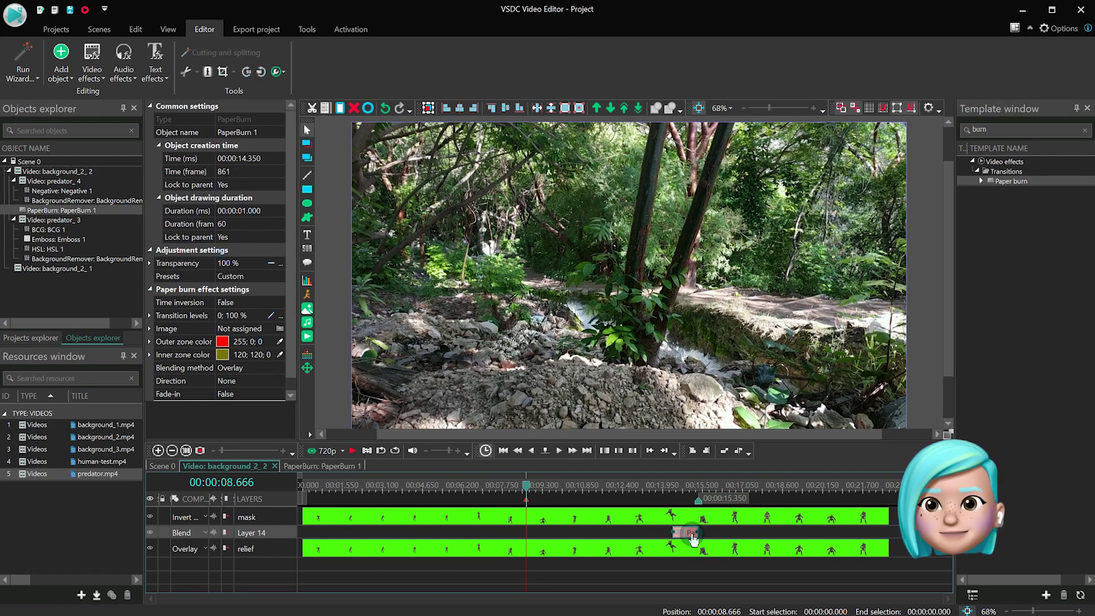
click(271, 276)
click(280, 276)
drag(278, 344, 280, 404)
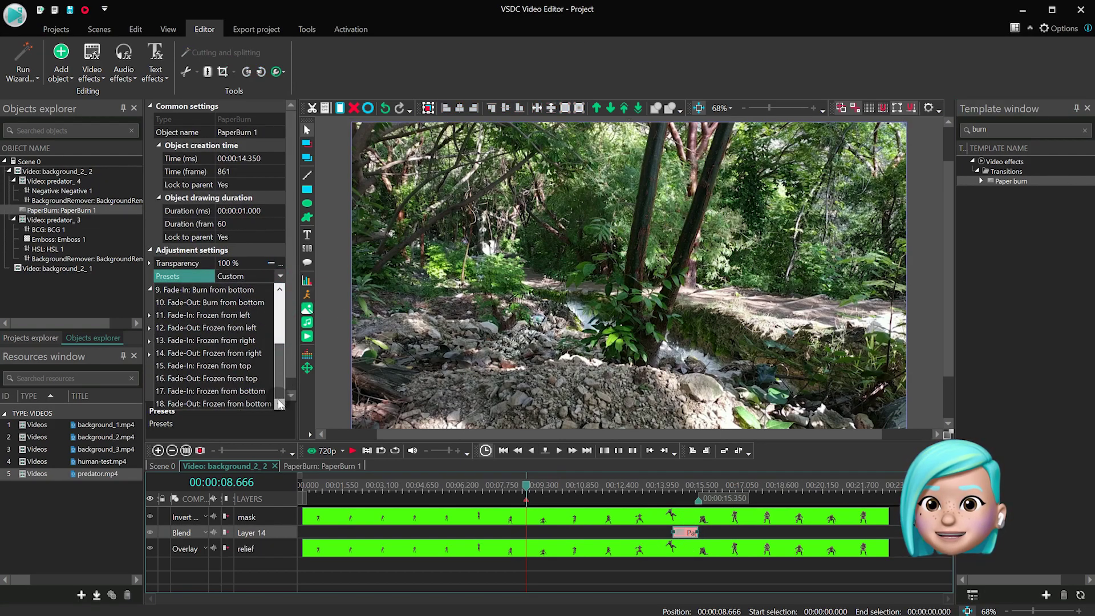
click(211, 329)
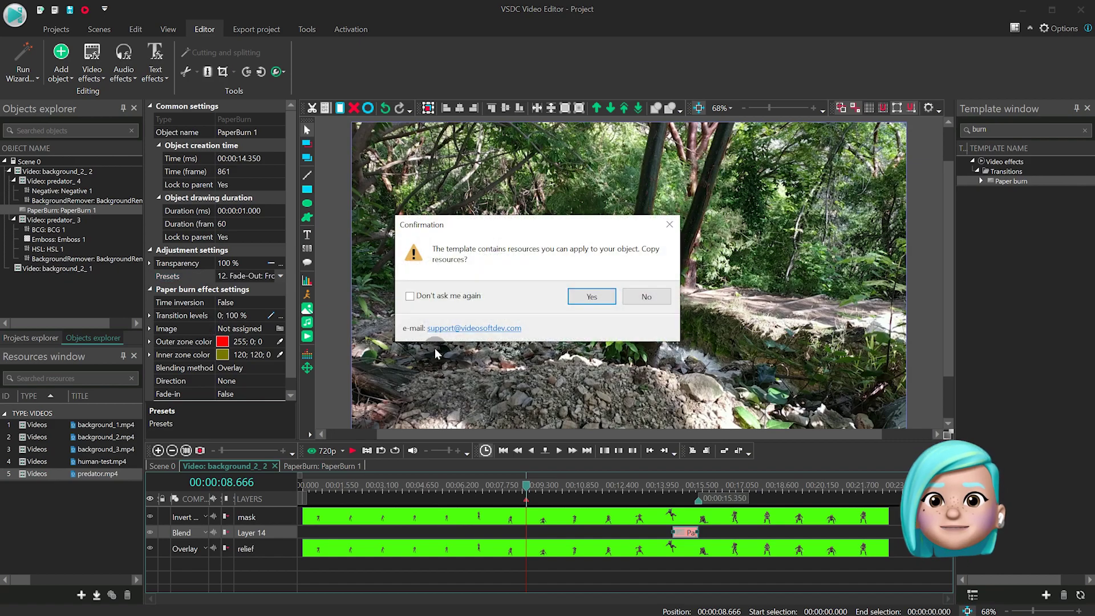
click(594, 294)
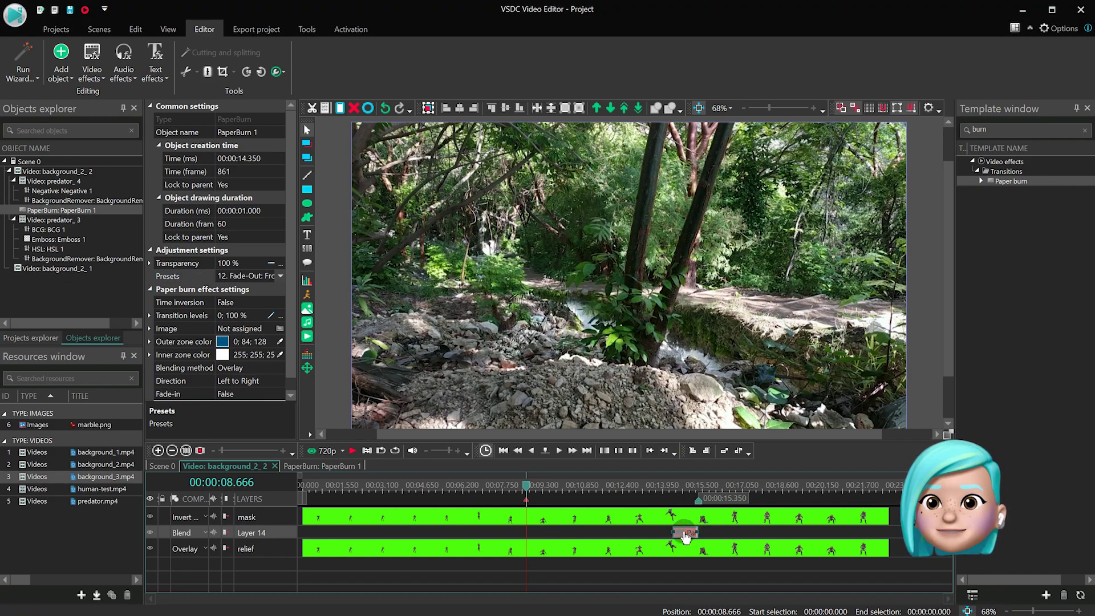
drag(686, 533, 538, 541)
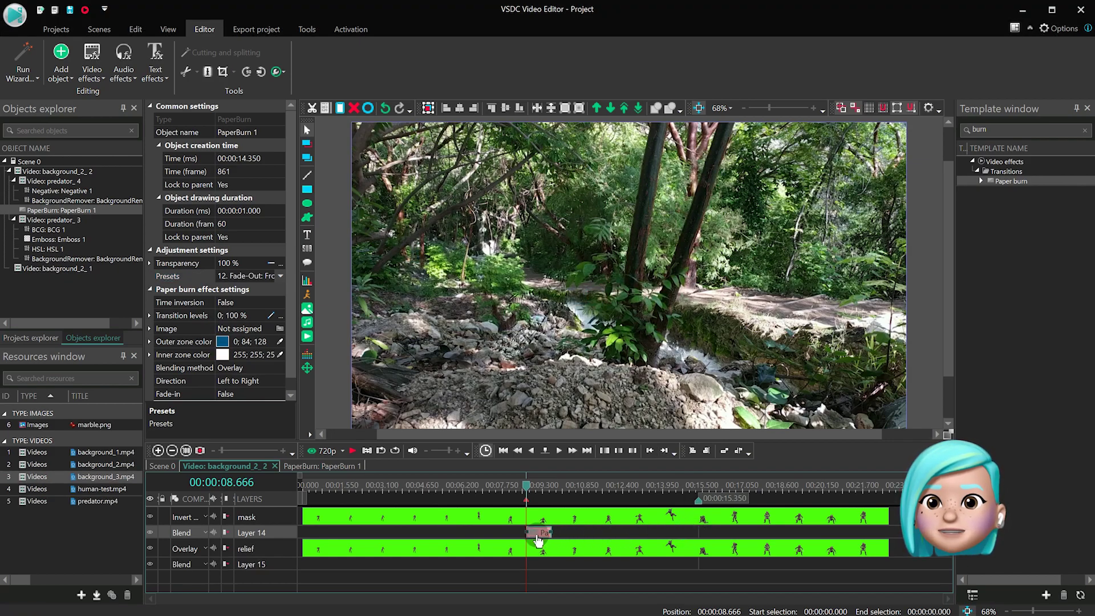
Step: Play through the Paper burn transition to 00:00:09.650 and mark that moment with a second red marker in Scene 0
click(567, 572)
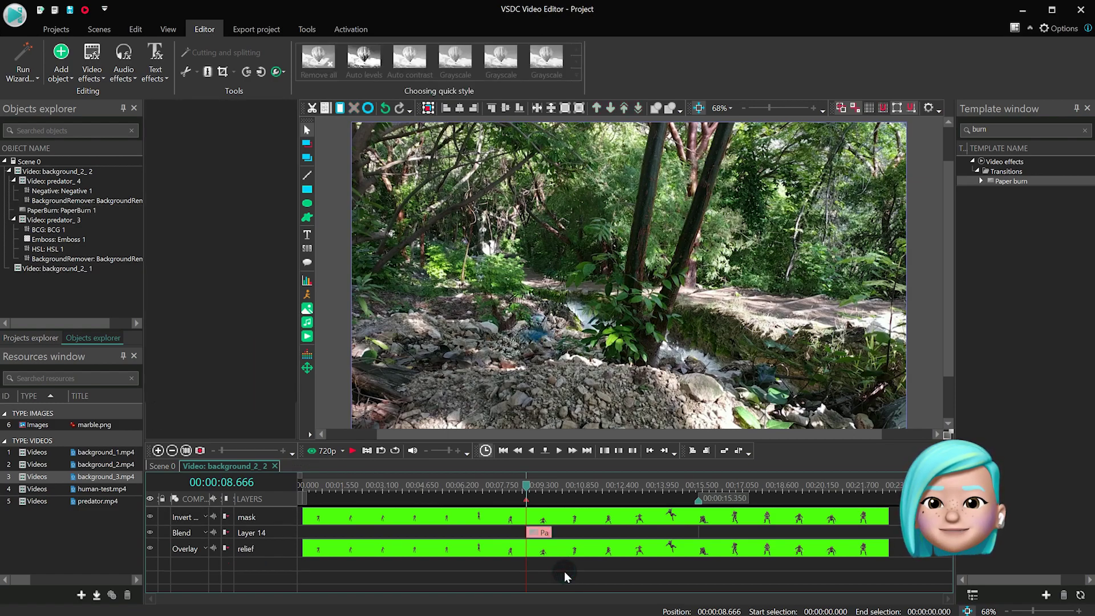
key(space)
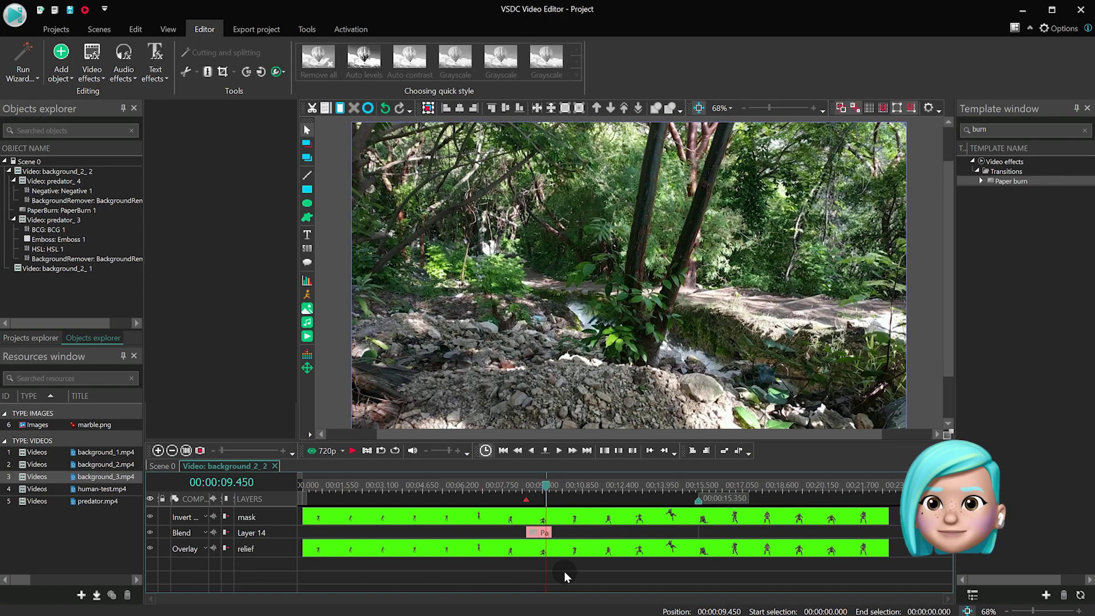
click(162, 466)
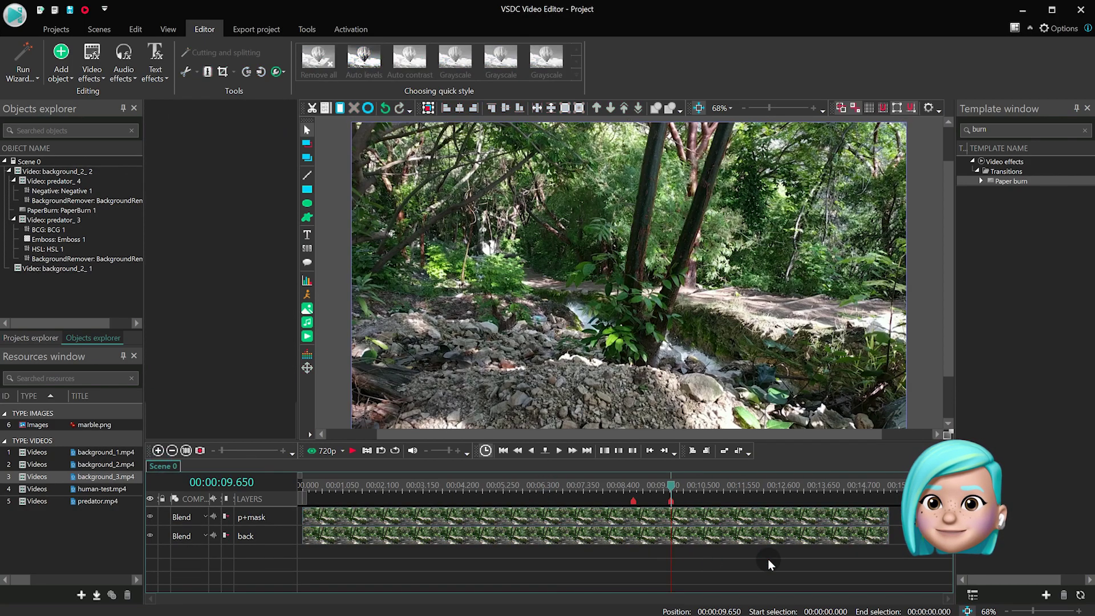
Step: Duplicate the p+mask clip onto a new layer in Scene 0 and rename that layer back+p
click(738, 515)
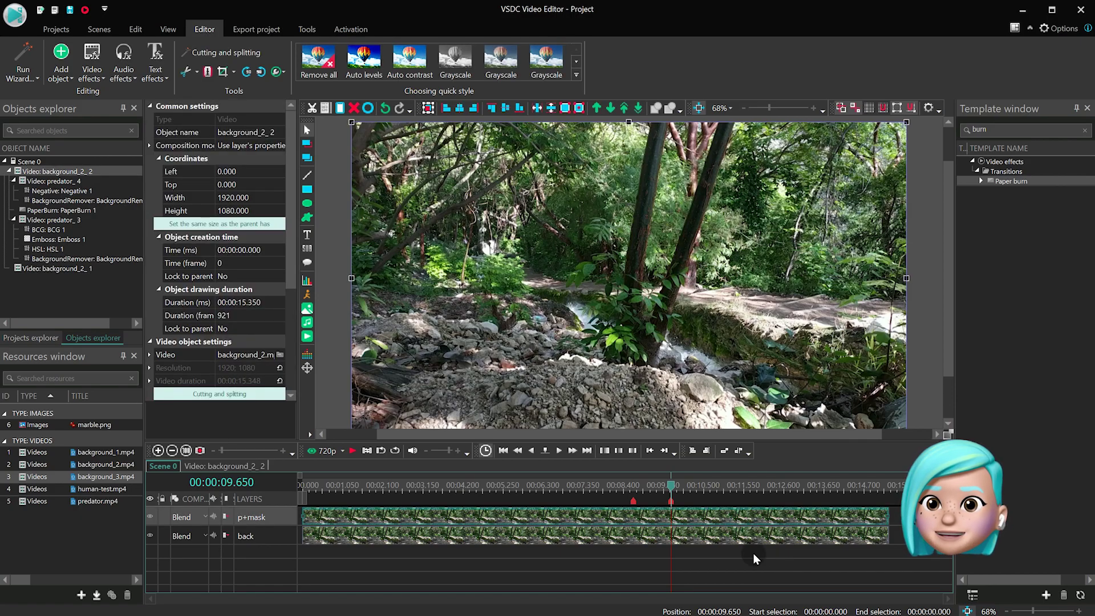
key(ctrl+v)
click(256, 517)
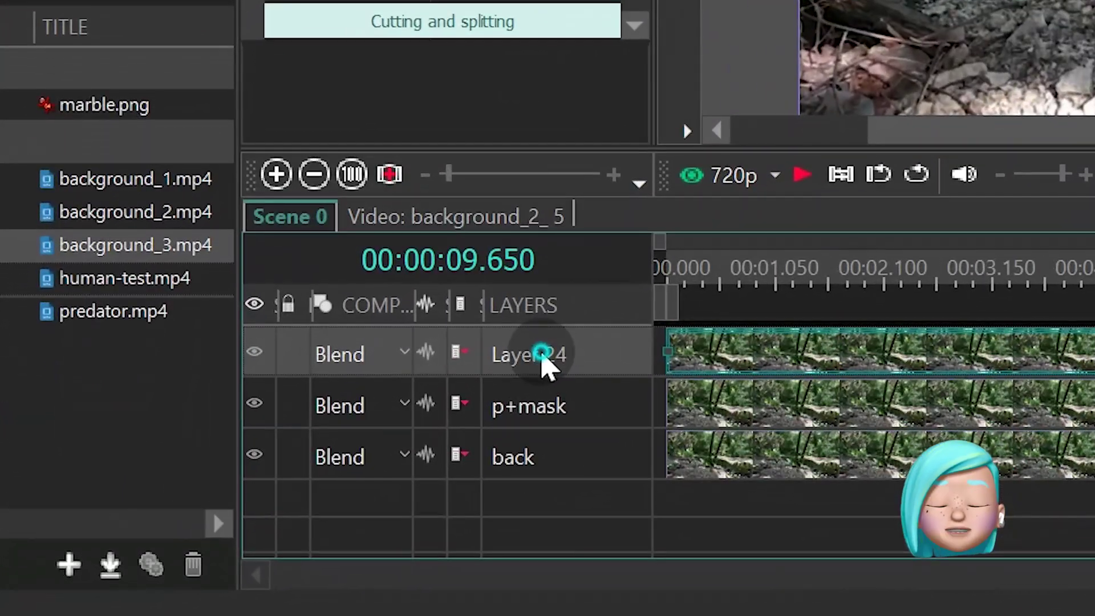
double_click(542, 356)
text(back)
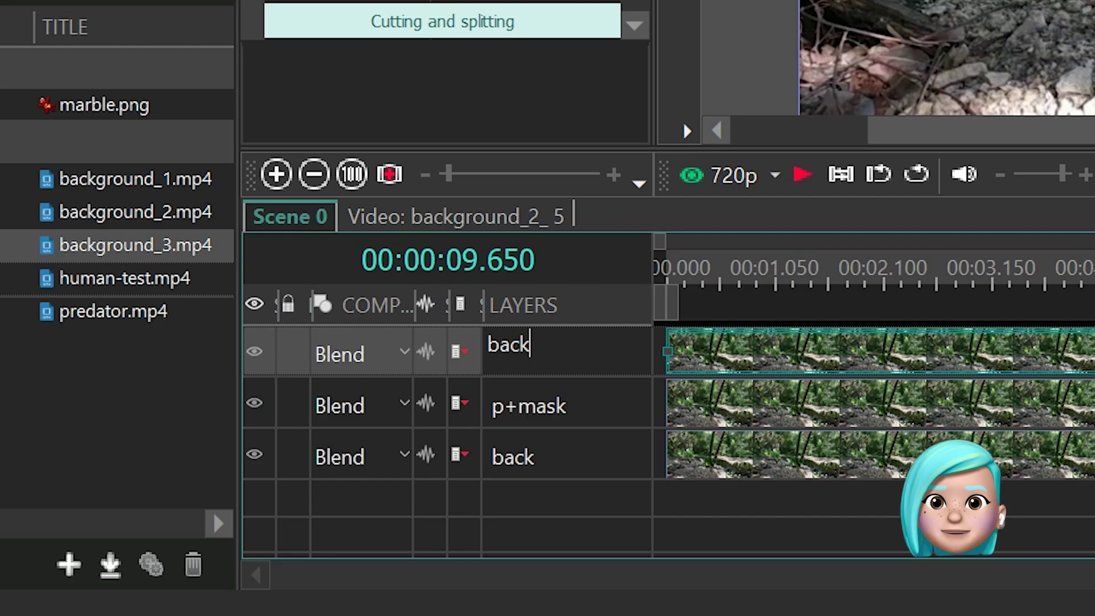
text(+p)
click(542, 356)
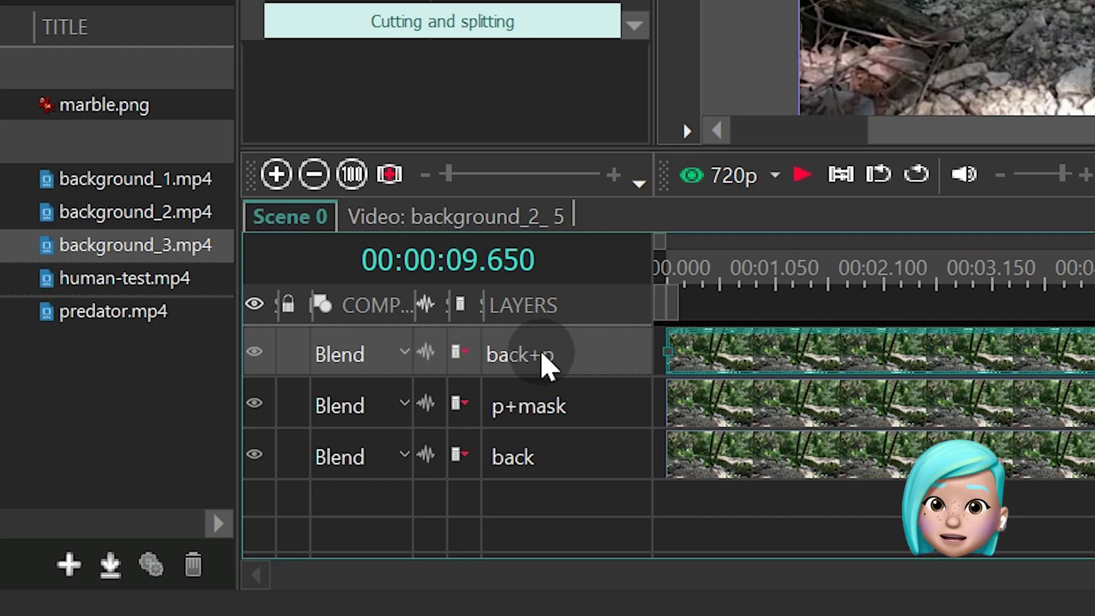
Step: Move the back+p layer between the p+mask and back layers and hide the p+mask layer
click(593, 320)
drag(555, 359, 552, 442)
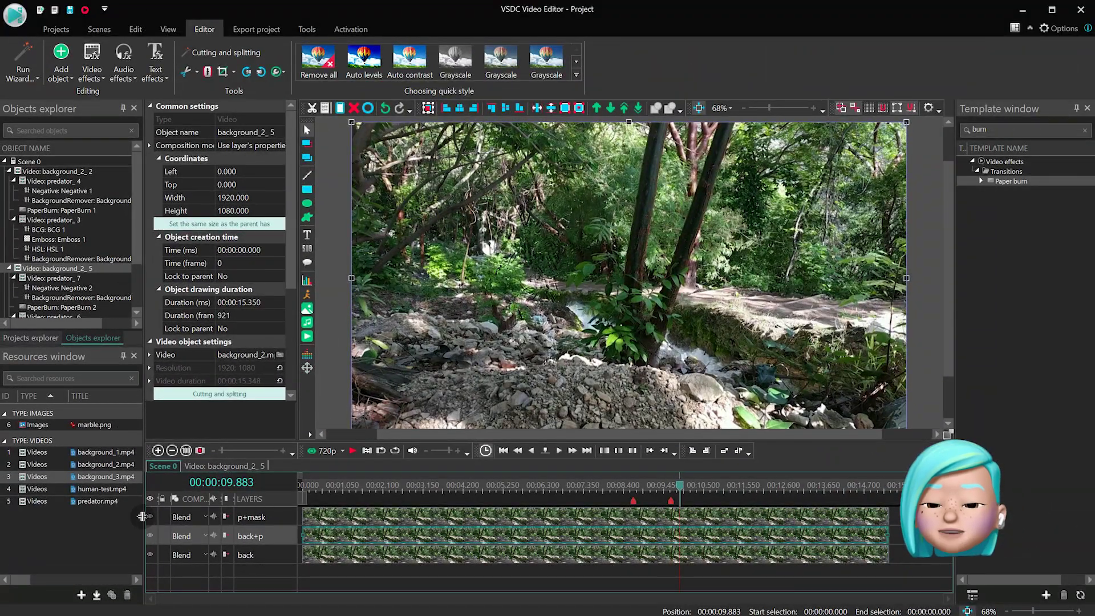
click(152, 517)
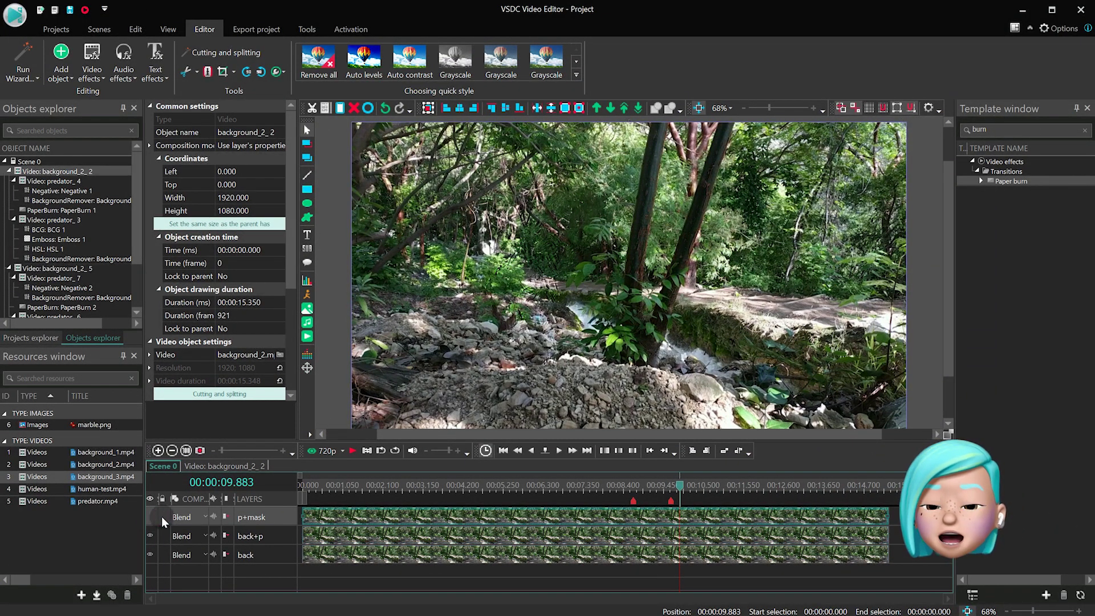
Step: Inside the back+p clip, change the Overlay layer's composition mode to Blend and delete the Paper burn transition
double_click(717, 544)
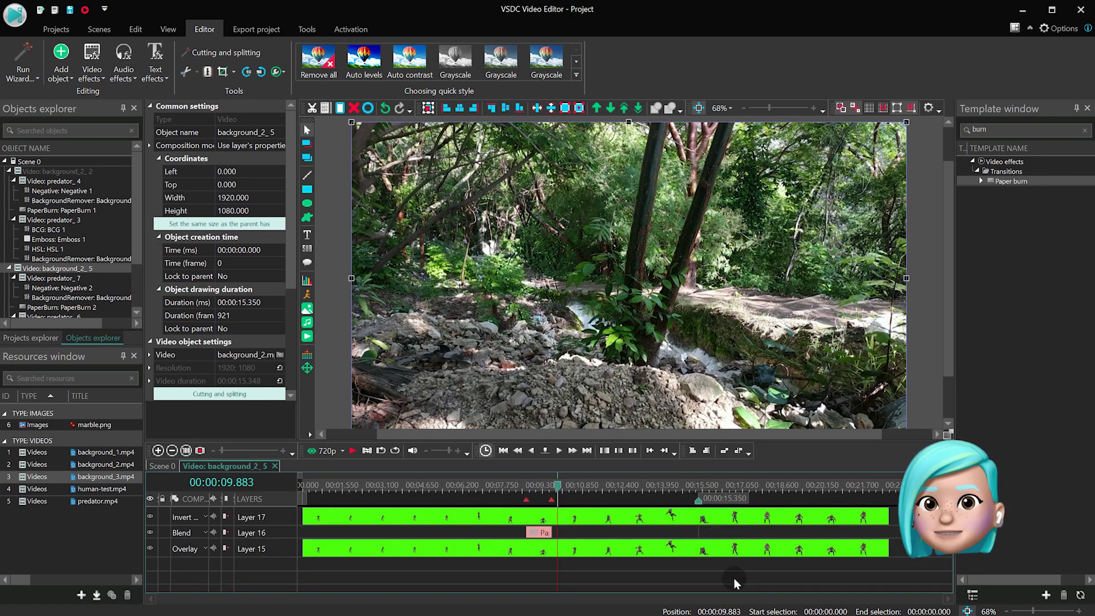
click(196, 550)
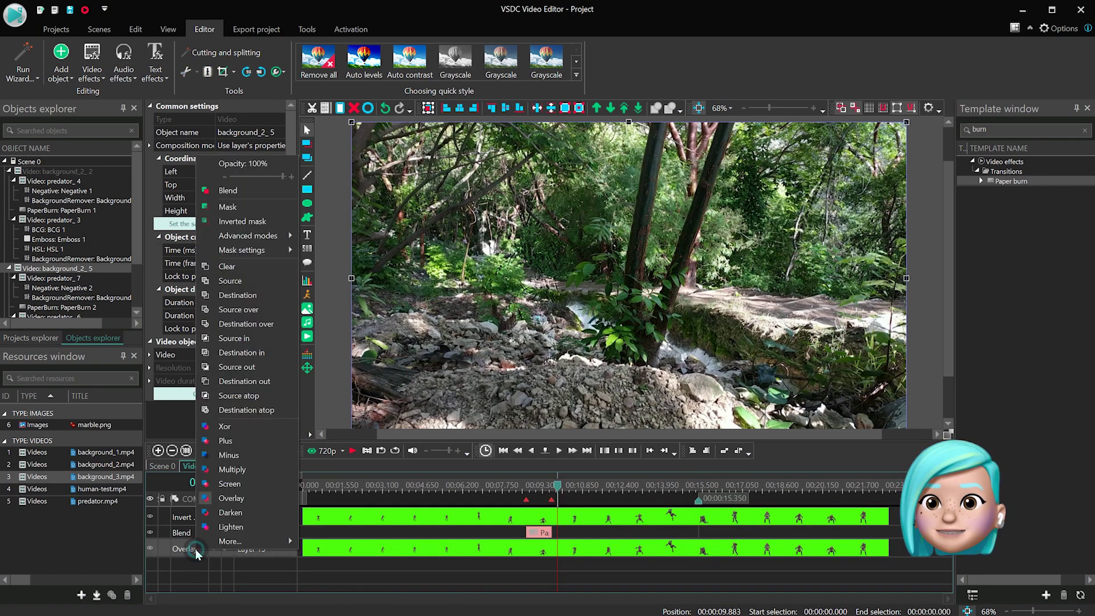
click(265, 189)
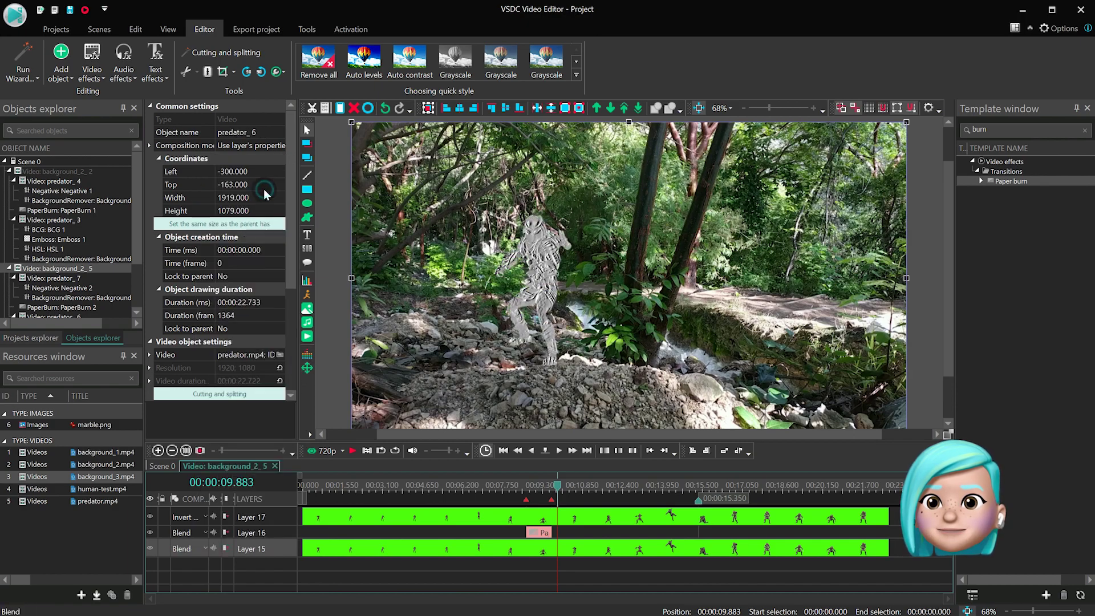
click(627, 567)
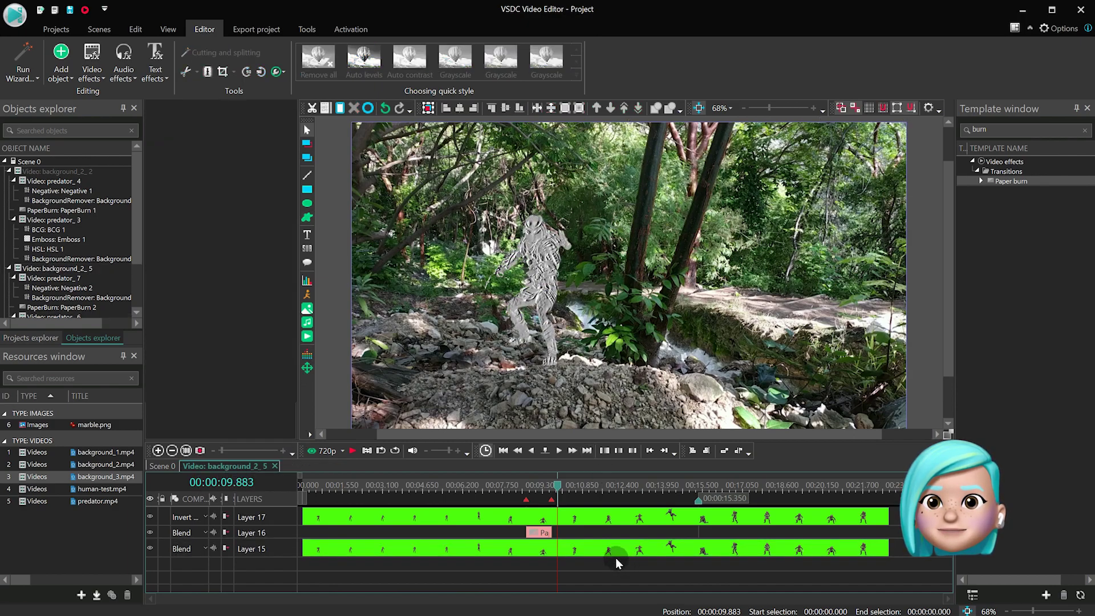
click(538, 532)
click(604, 568)
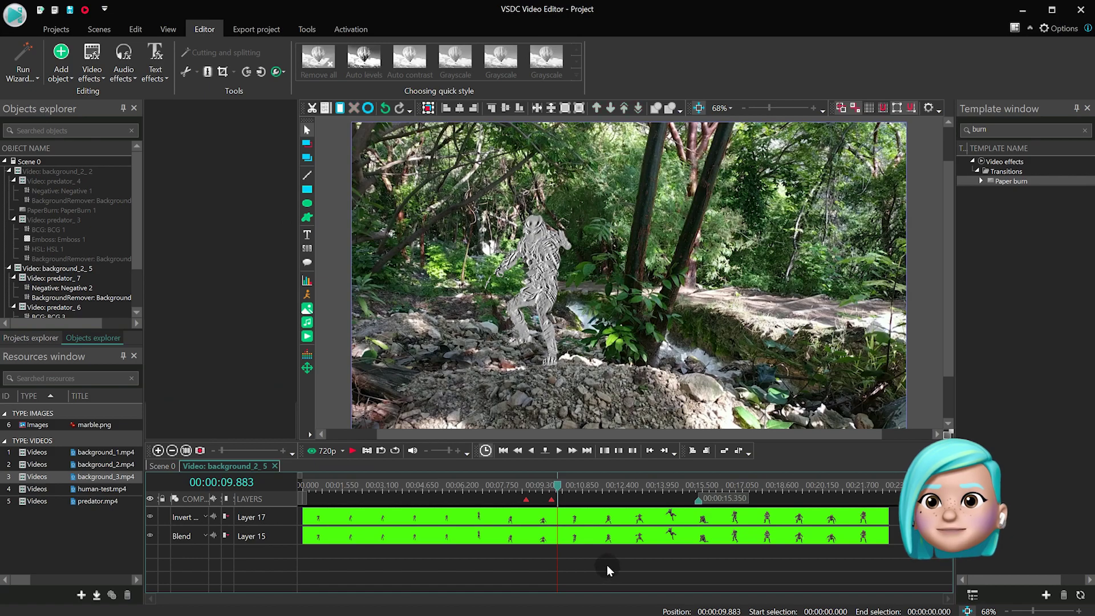
Step: Remove the BCG, Emboss, HSL and BackgroundRemover effects from the predator clip on Layer 15, then return to the back+p clip's timeline
double_click(597, 539)
click(590, 514)
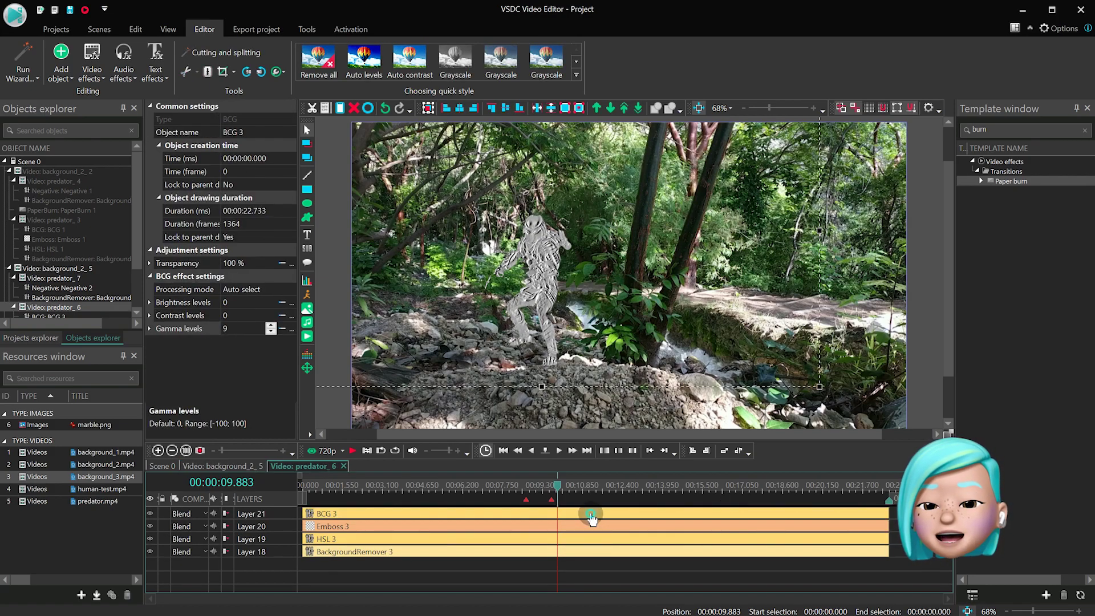
key(Delete)
click(591, 515)
key(Delete)
click(591, 515)
key(Delete)
click(550, 515)
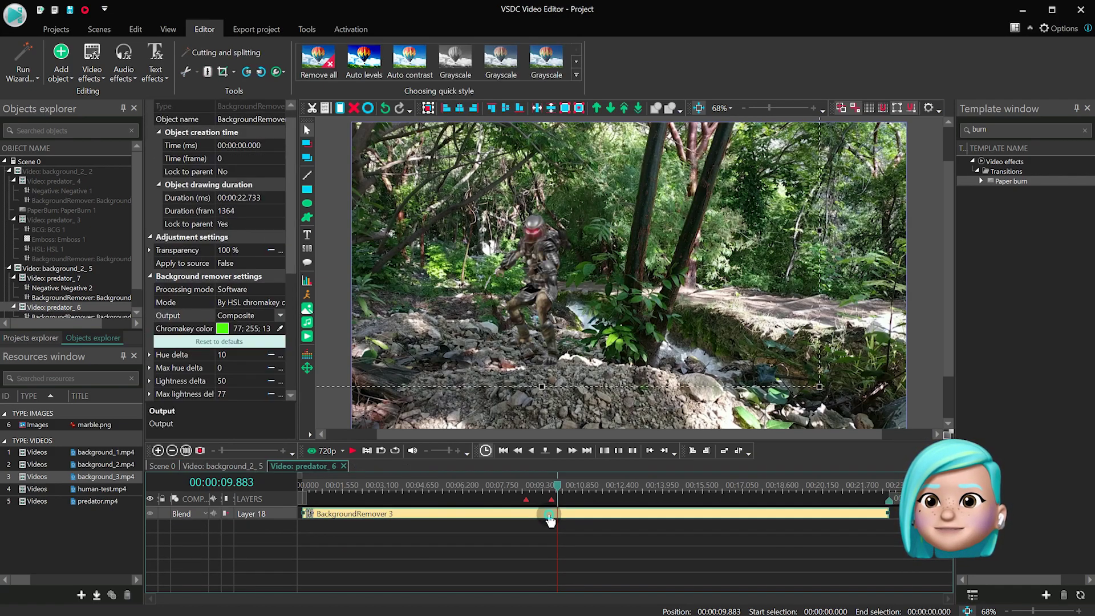
key(Delete)
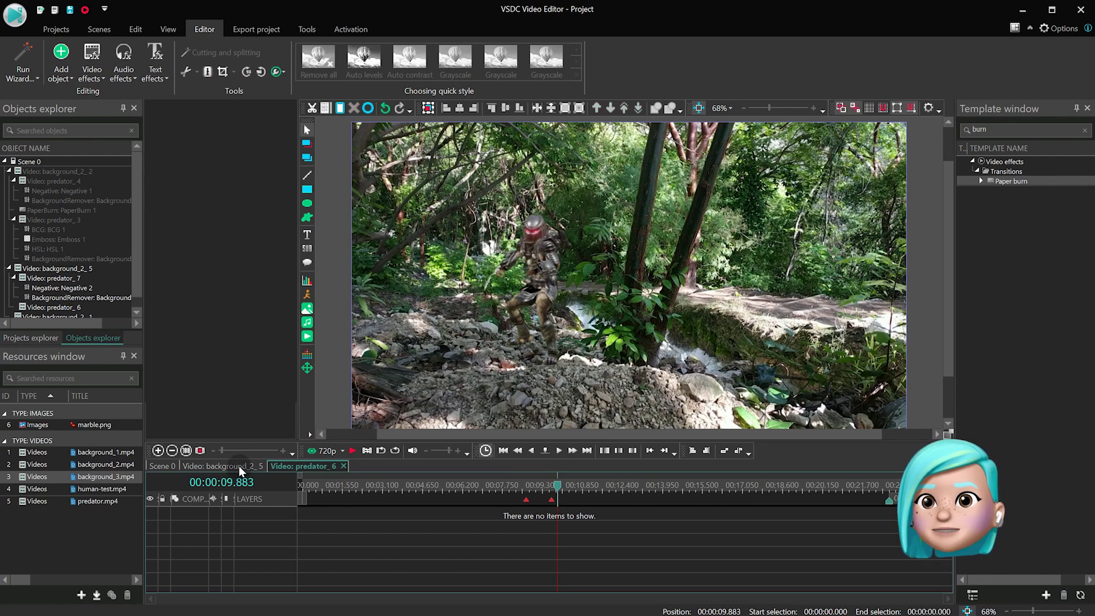
click(238, 467)
click(618, 576)
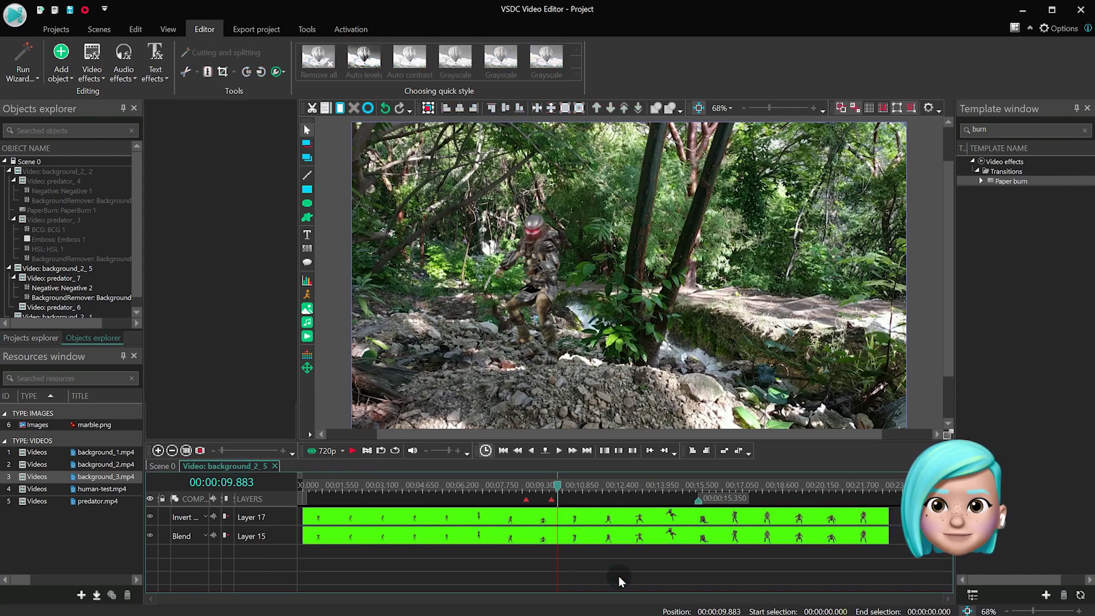
Step: In Scene 0, trim the end of the p+mask clip to the second red marker, giving a duration of 00:00:09.650
click(157, 463)
click(815, 517)
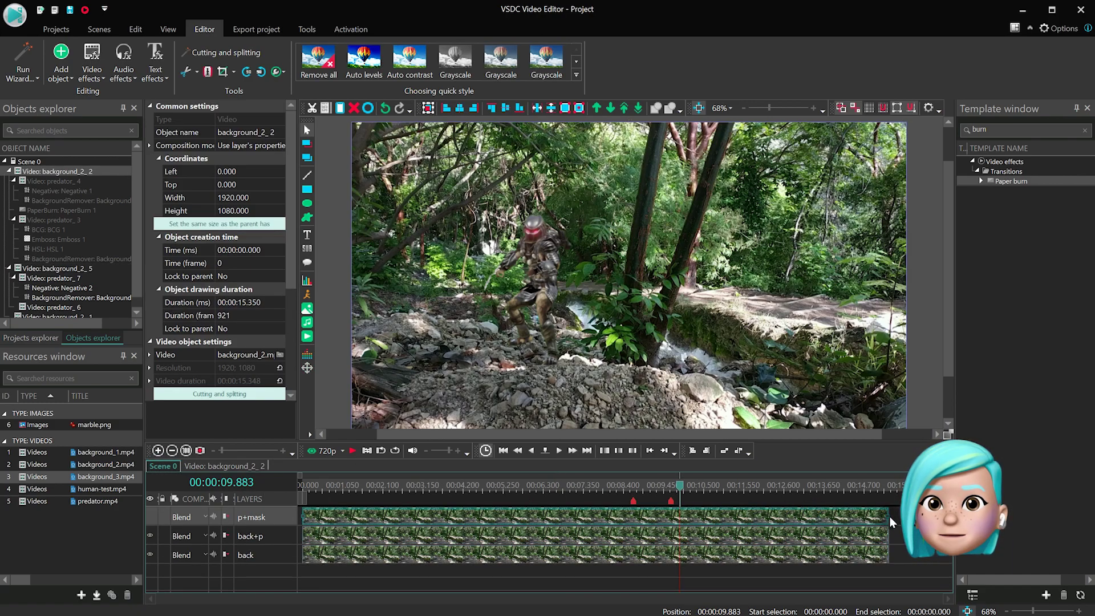
drag(834, 516, 674, 517)
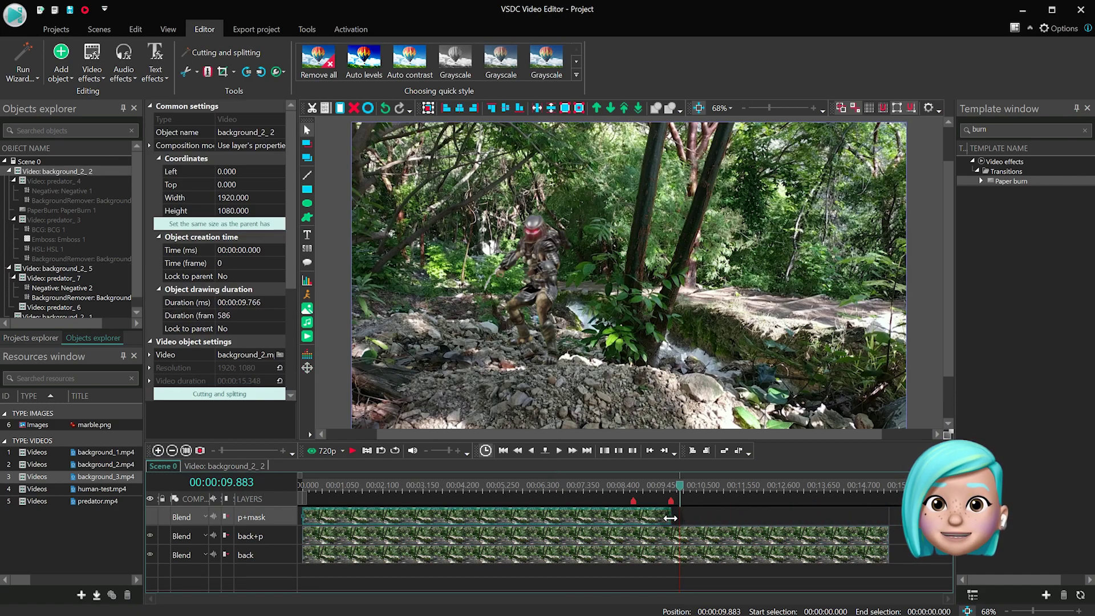
Step: Preview Scene 0 from 00:00:08.366, make the p+mask layer visible again and scrub toward the transition
click(622, 487)
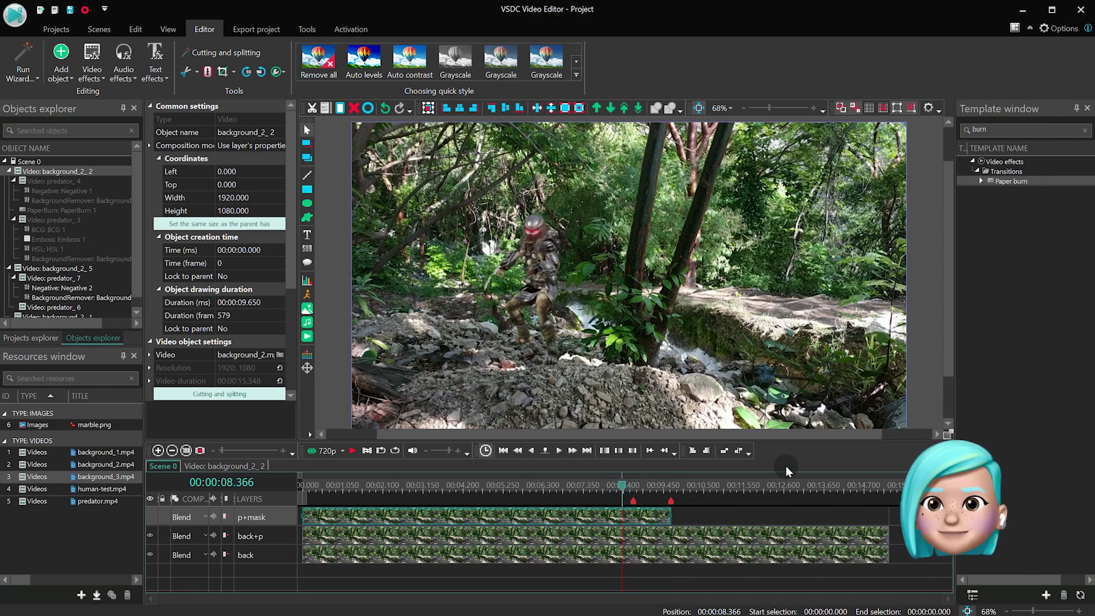
key(space)
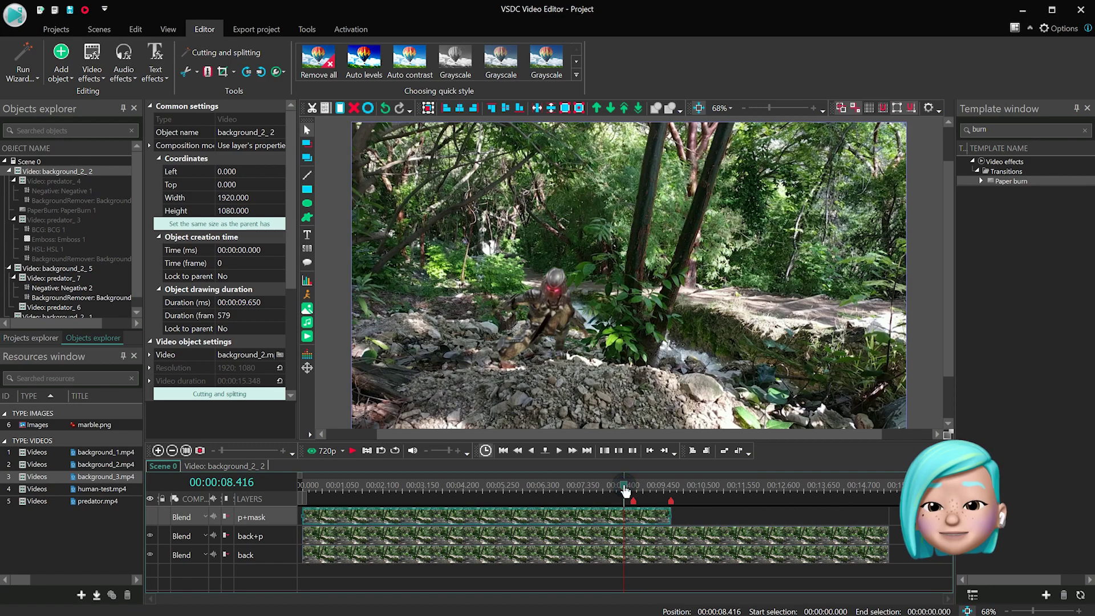
click(152, 516)
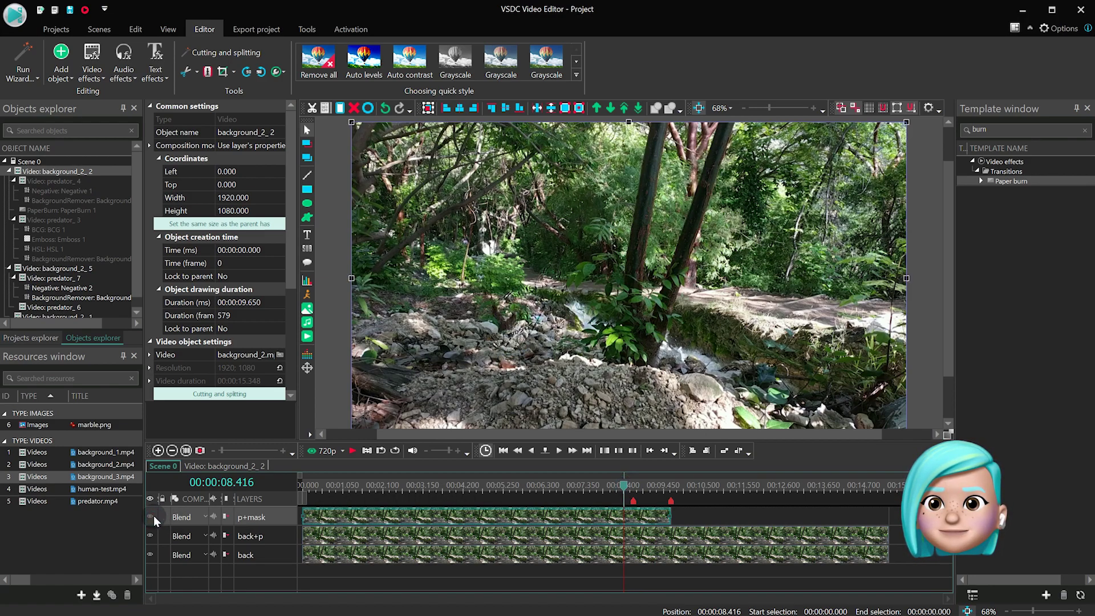
drag(624, 489, 622, 486)
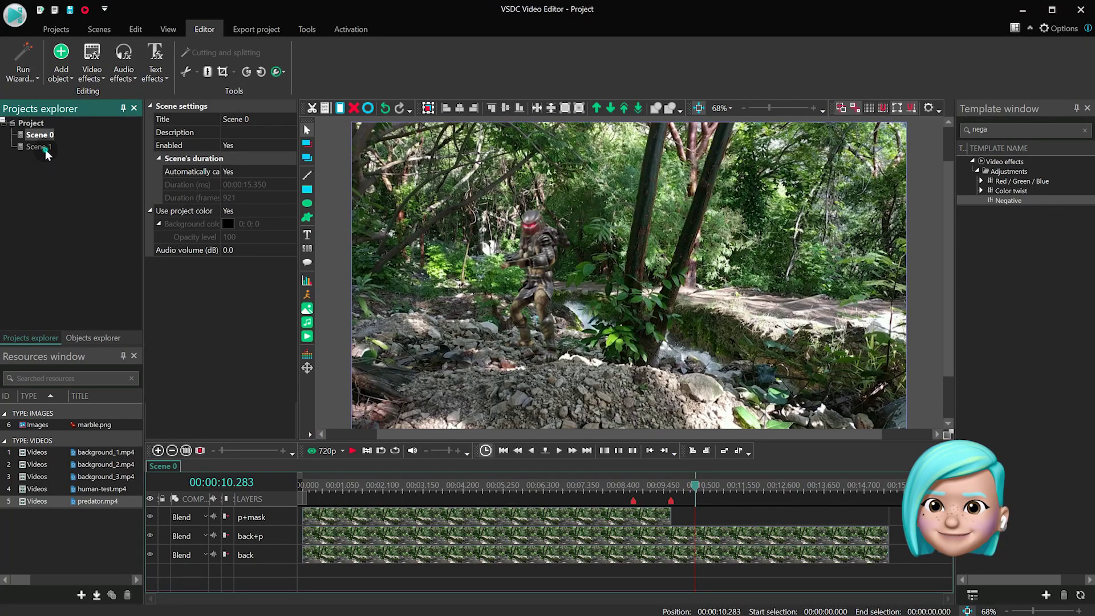
Step: Switch to Scene 1 and start creating a movement map from the clip on the back layer
click(48, 150)
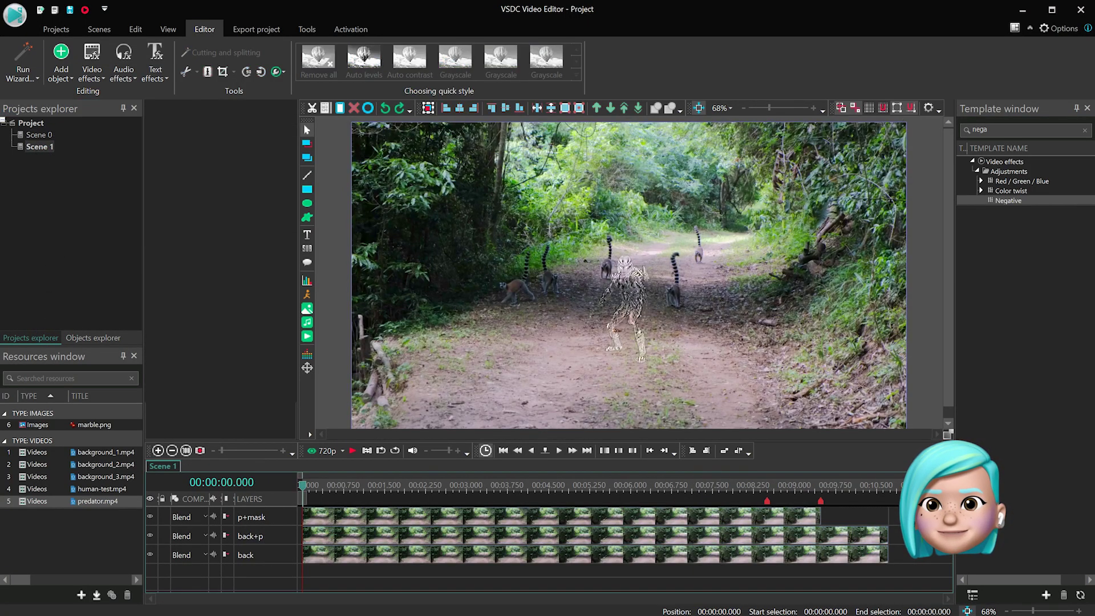
click(377, 562)
right_click(377, 561)
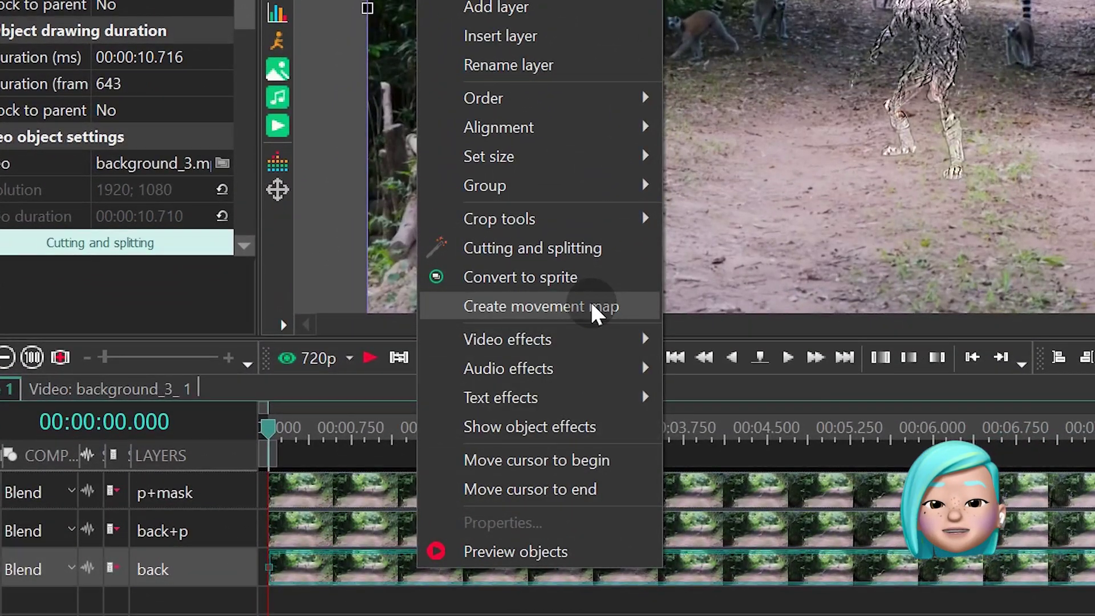
click(592, 303)
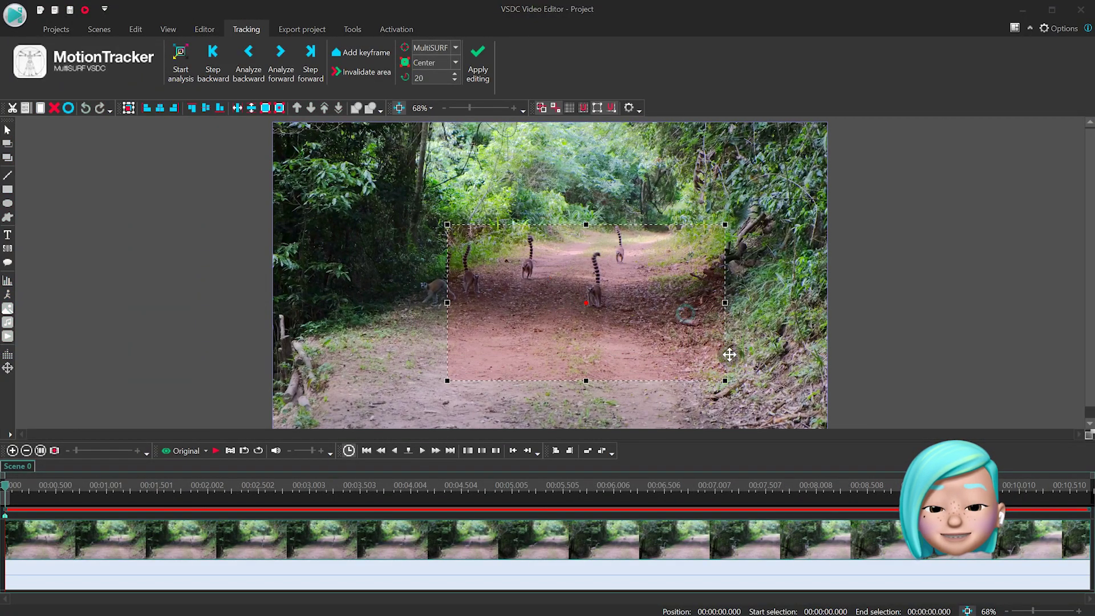
Step: Place the tracking area on the dirt path between the lemurs, run the motion analysis and apply the movement map
drag(730, 355, 558, 296)
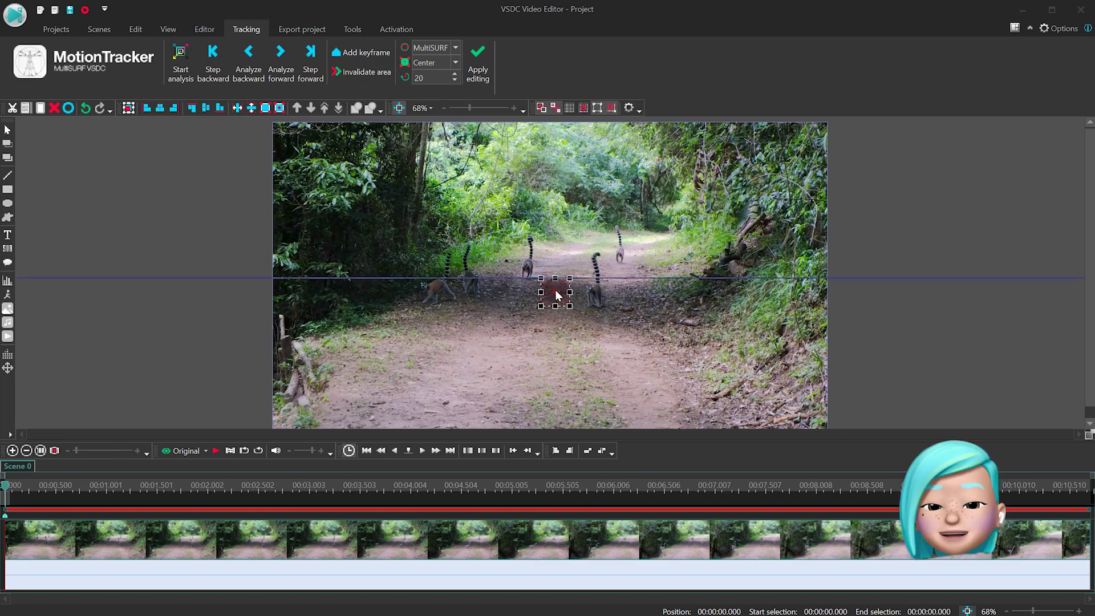
click(169, 60)
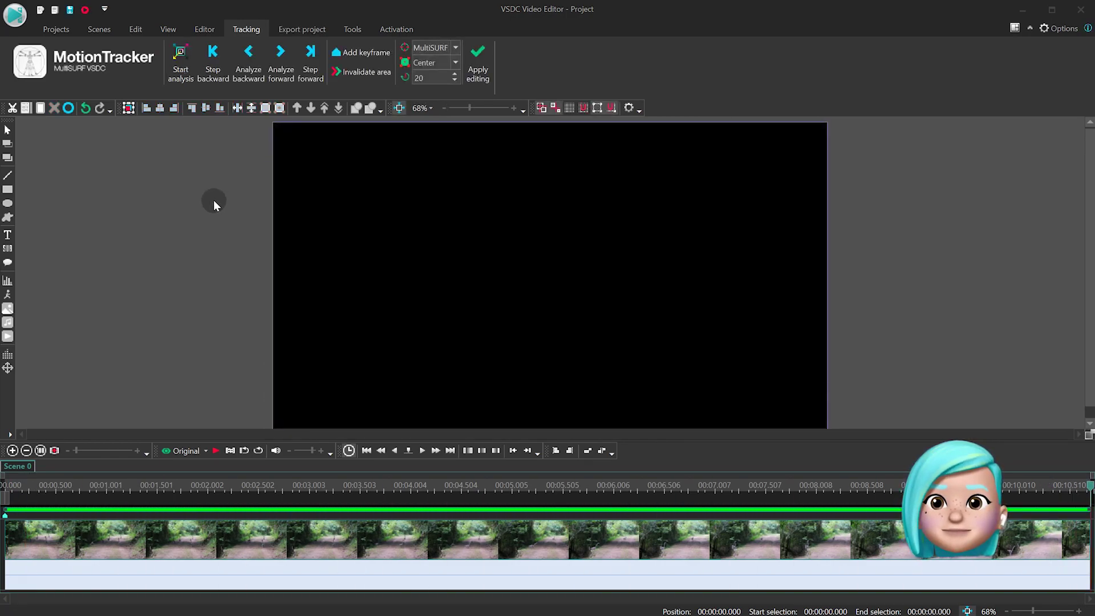
click(478, 64)
click(550, 296)
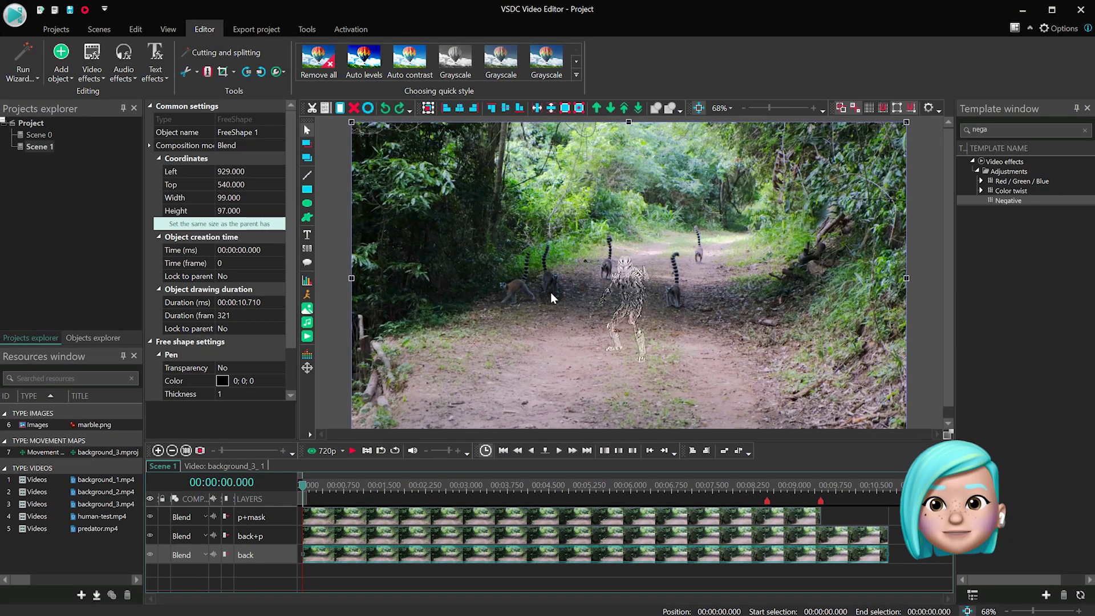
Step: Delete the back+p clip in Scene 1, open the p+mask clip and convert all of its objects into one sprite
click(846, 536)
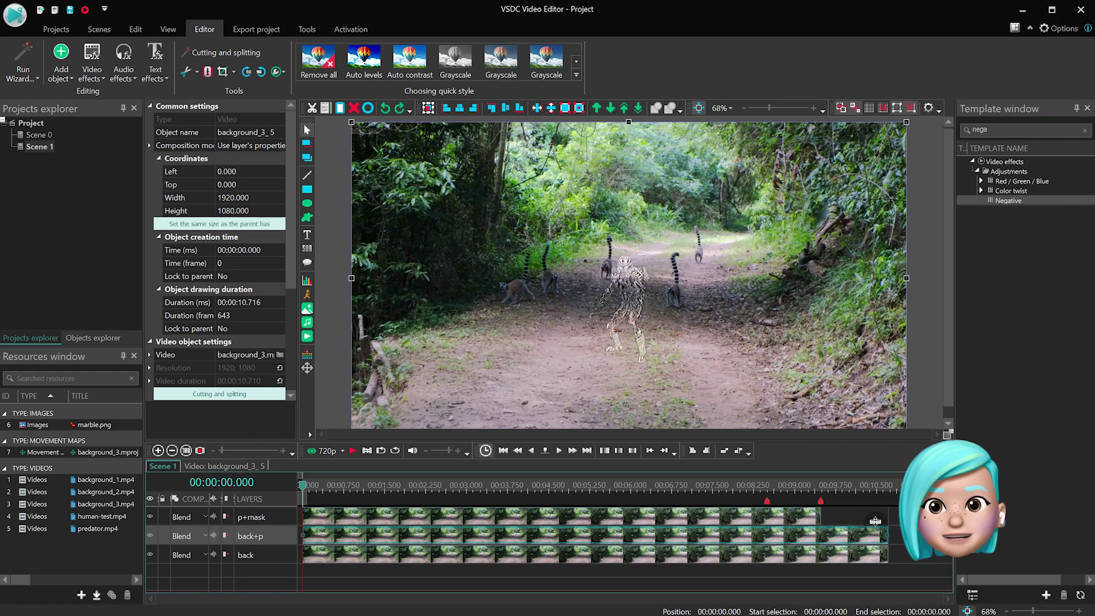
key(Delete)
double_click(441, 517)
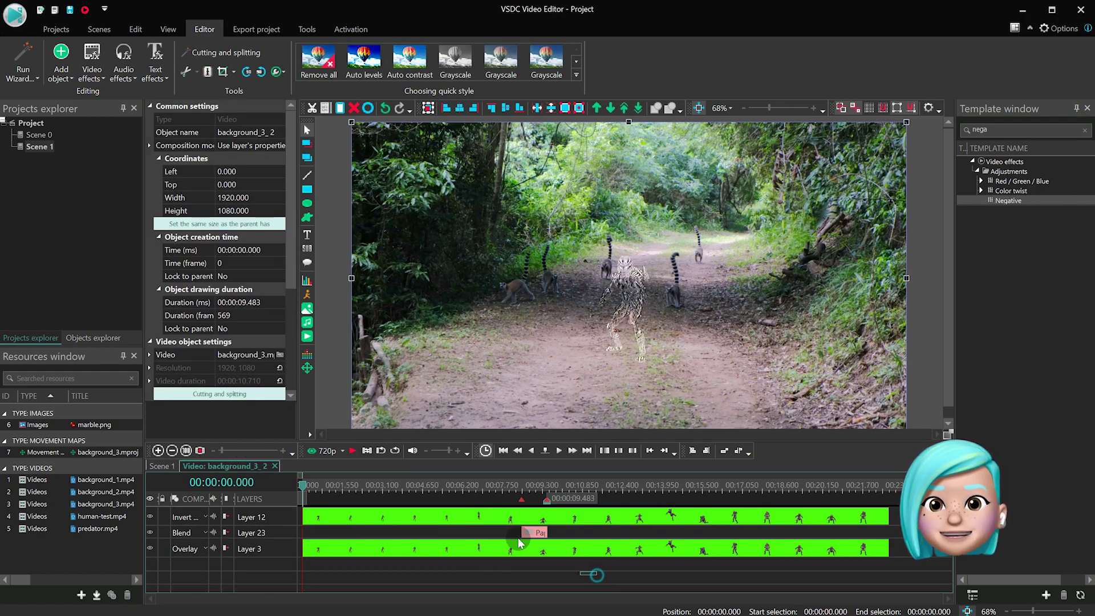
drag(597, 574, 452, 515)
right_click(453, 515)
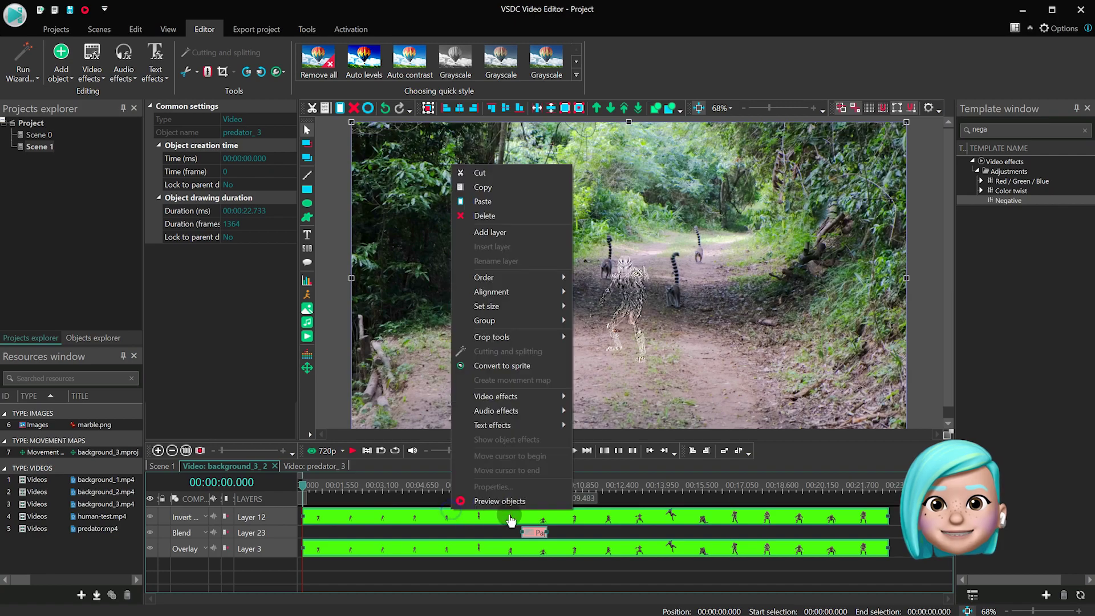
click(551, 365)
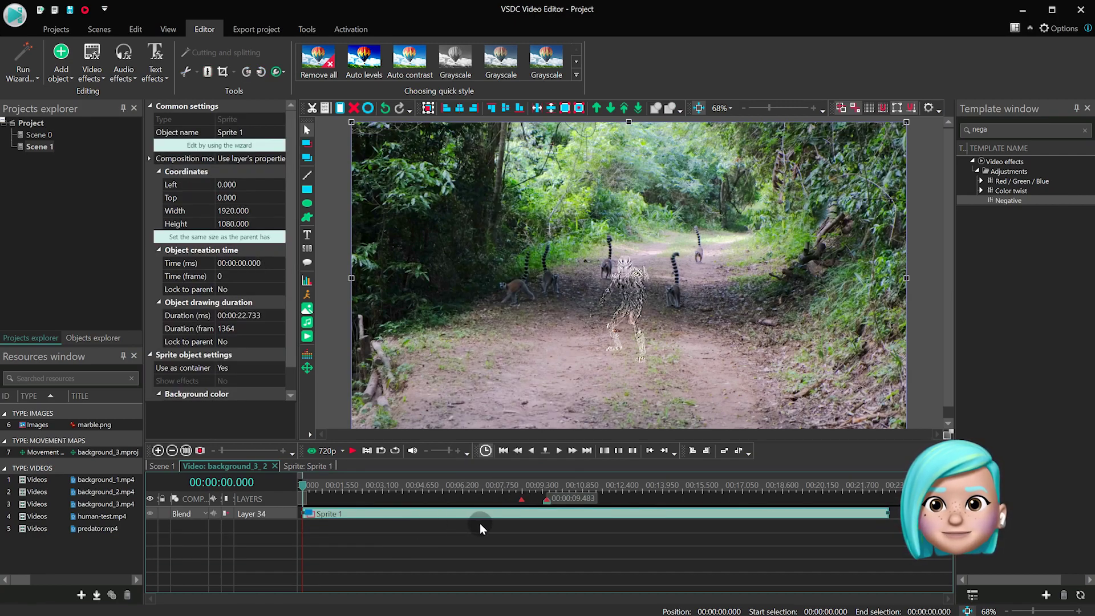
Step: Open the sprite and add the background_3.mproj movement map to it, positioned from the start of the scene
double_click(460, 519)
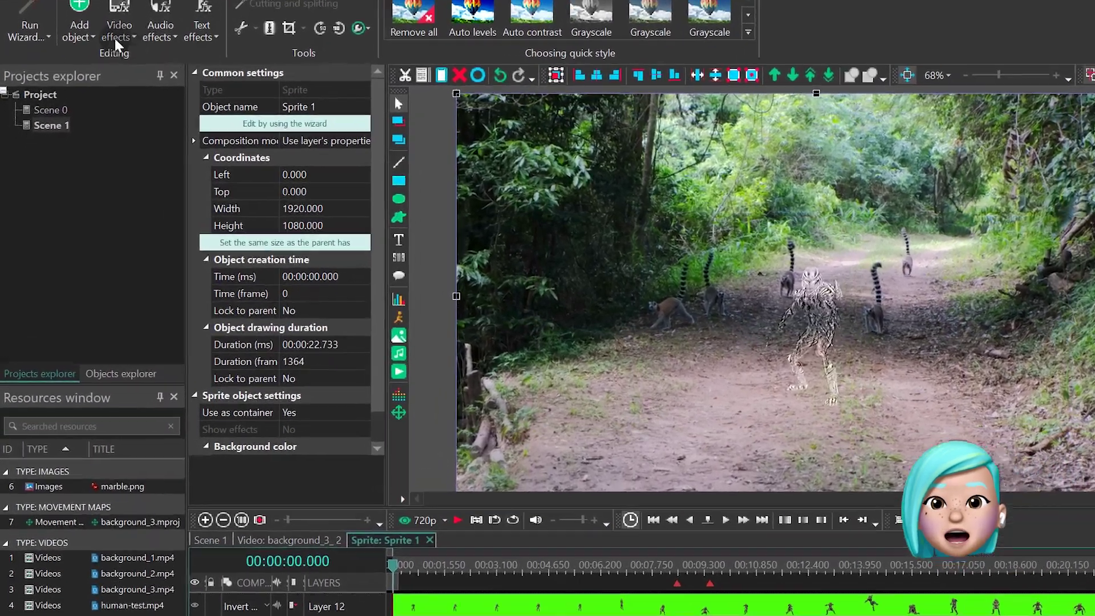
click(61, 65)
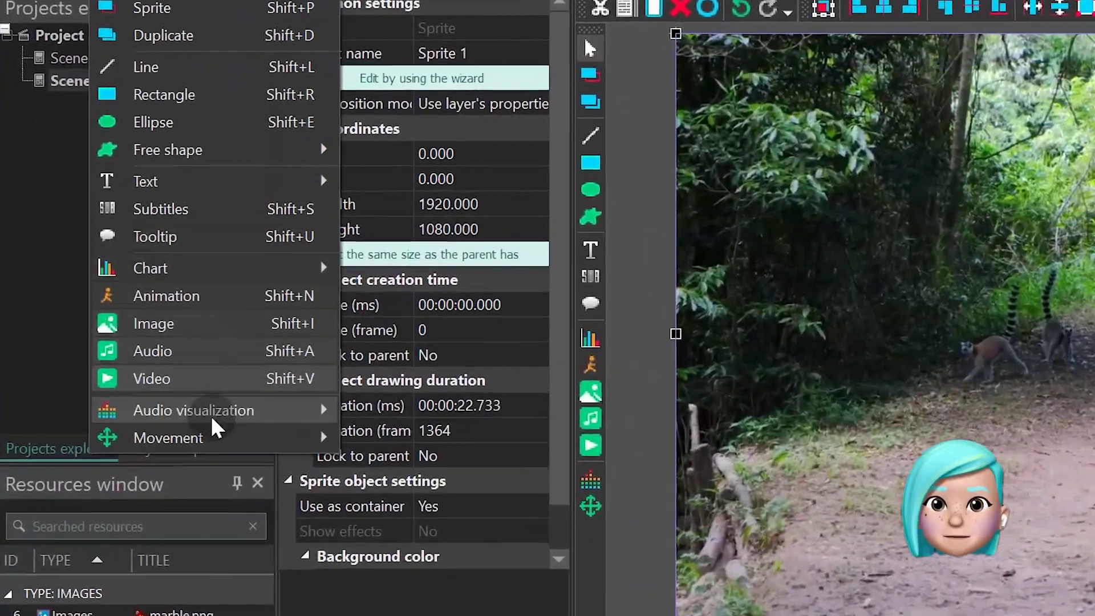
mouse_move(194, 414)
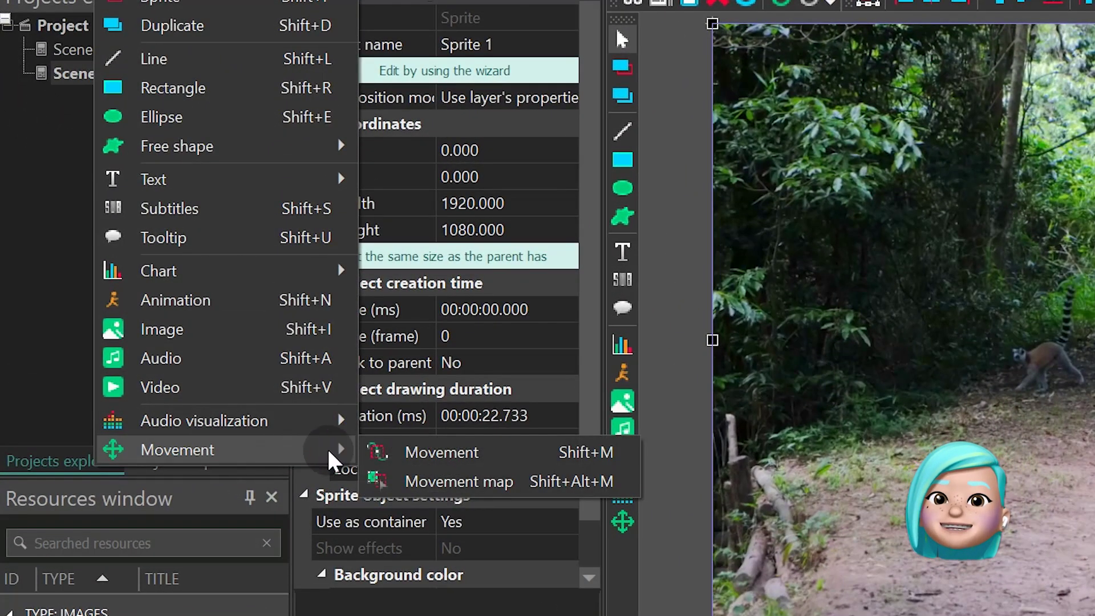
click(464, 484)
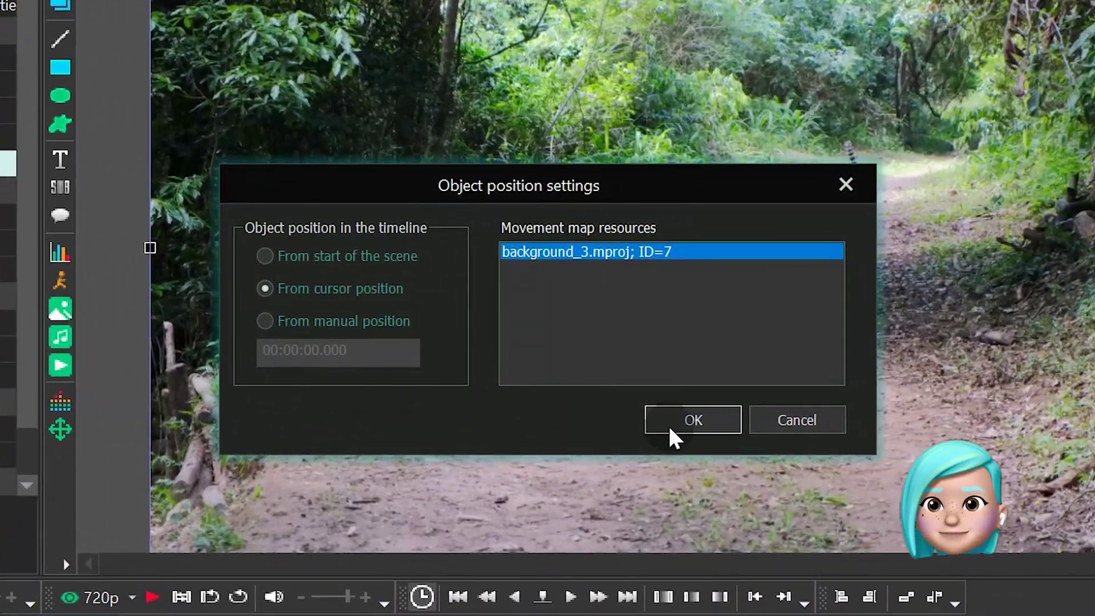
click(378, 257)
click(687, 420)
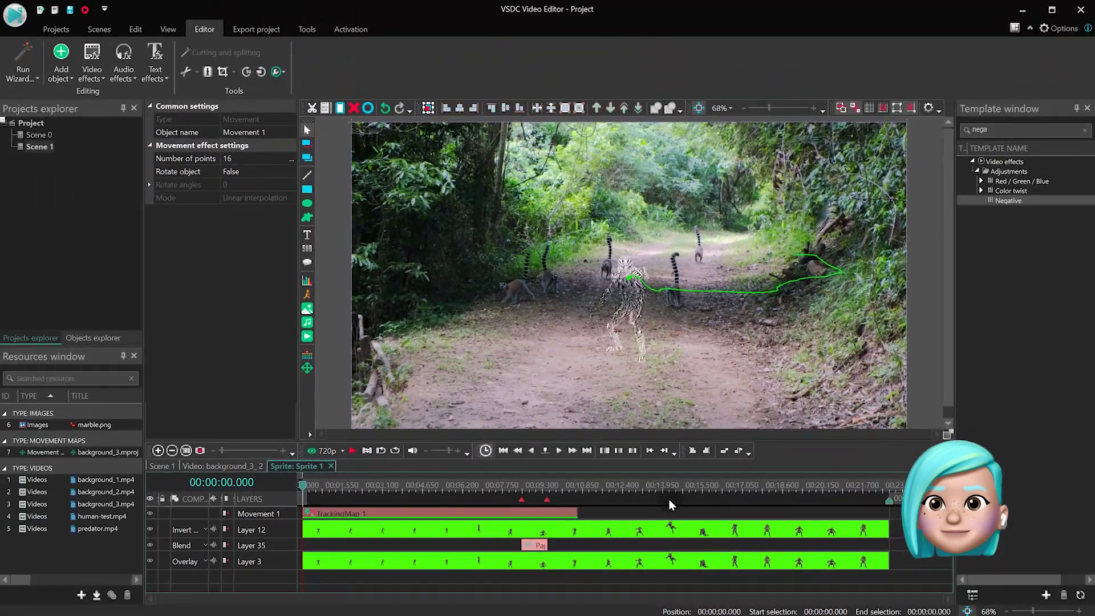
Step: Select all objects inside the sprite and move the figure farther up the dirt path, next to the middle lemur
click(477, 582)
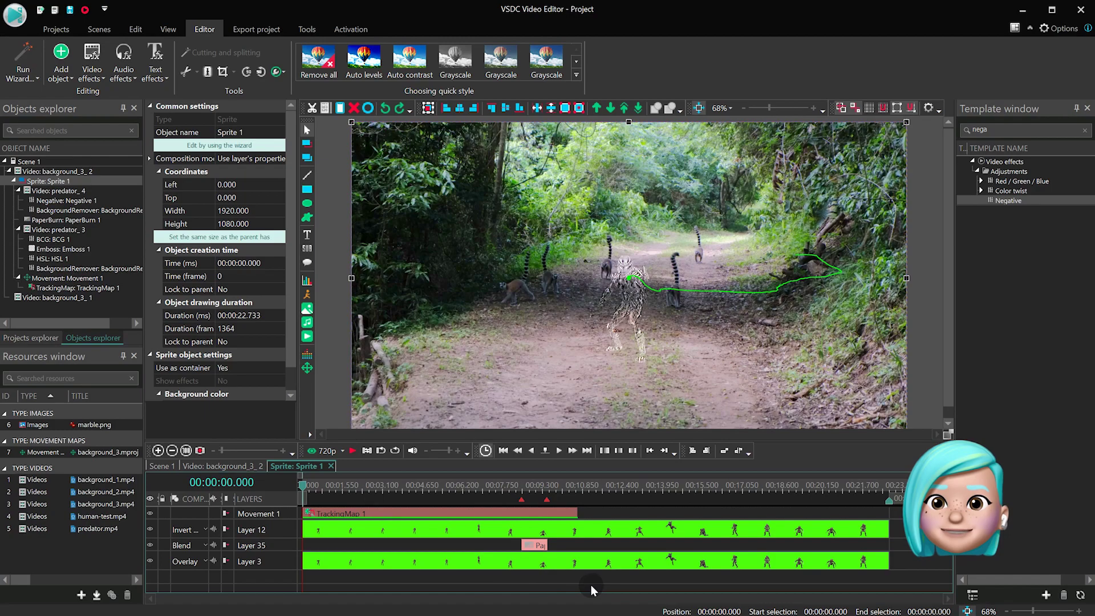
drag(591, 584, 419, 512)
mouse_move(626, 282)
mouse_down()
mouse_move(646, 282)
mouse_move(607, 258)
mouse_move(637, 256)
mouse_move(624, 252)
mouse_move(627, 260)
mouse_up()
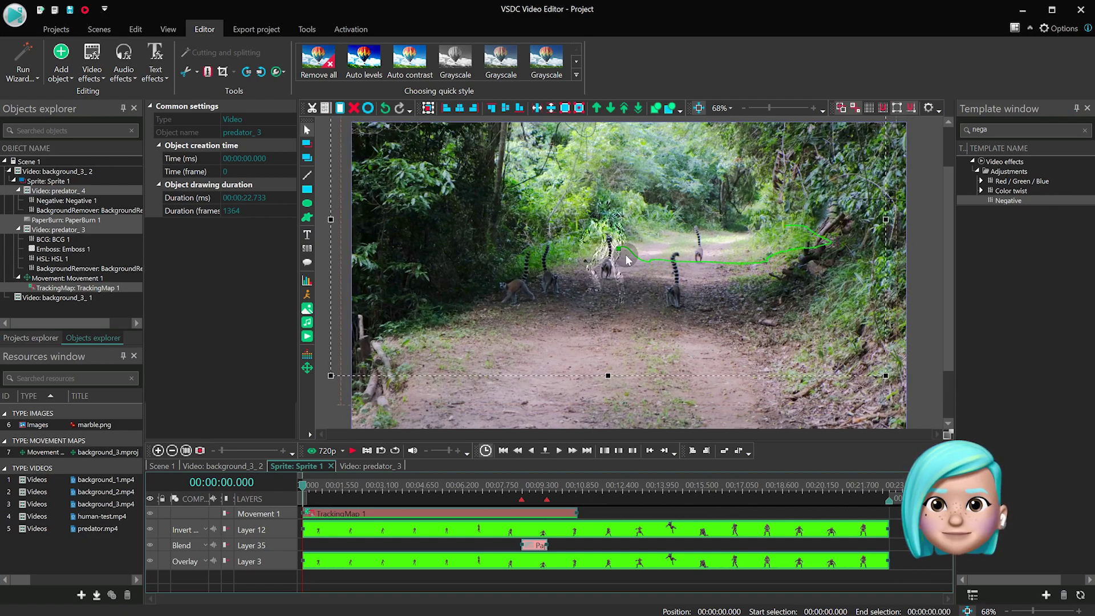
Step: Paste a copy of the p+mask clip in Scene 1, place it on the back+p layer and extend it to the back clip's end
click(233, 465)
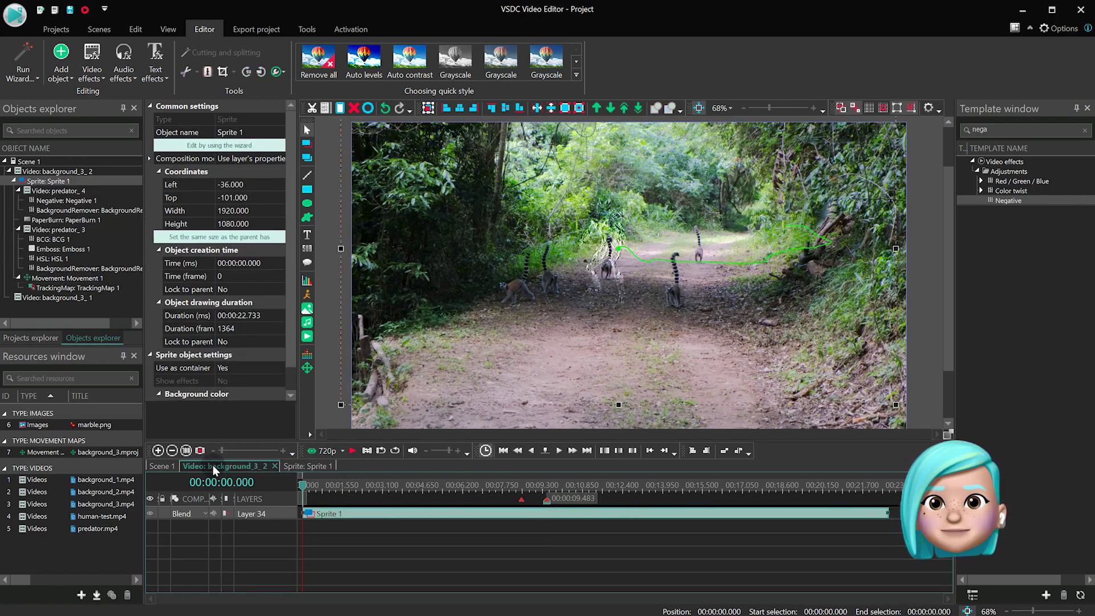
click(162, 466)
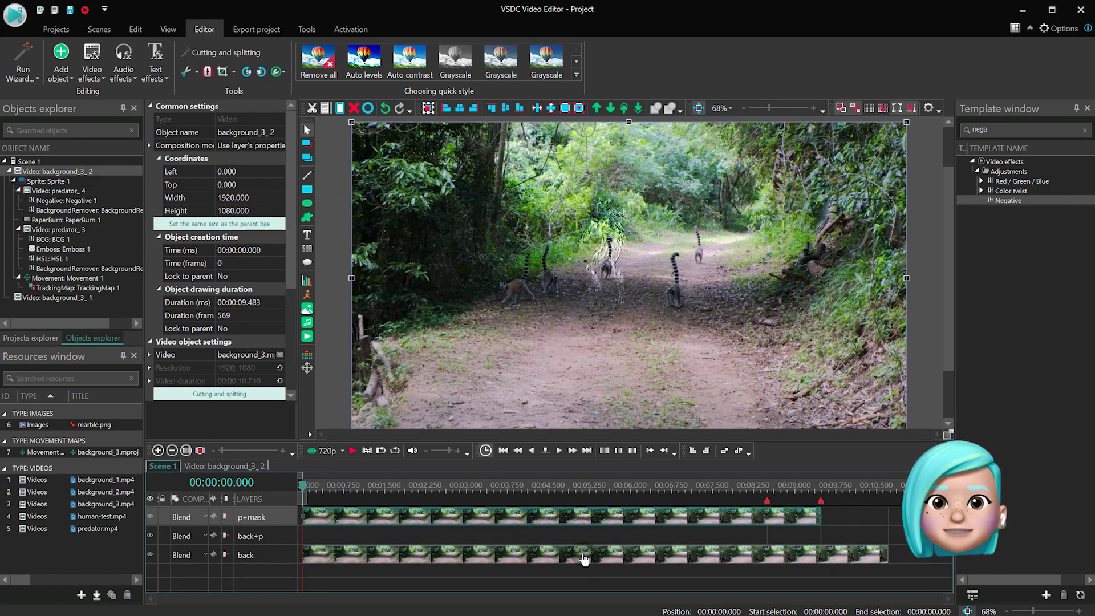
key(ctrl+v)
drag(341, 518, 354, 553)
drag(819, 534, 888, 535)
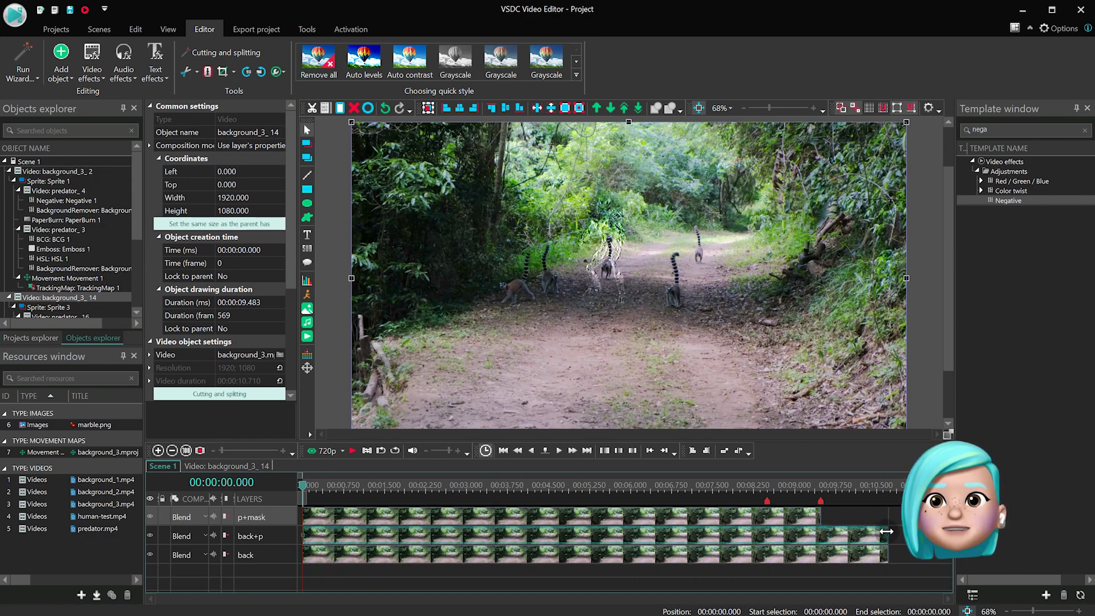
Step: Open the sprite inside the back+p clip and set the composition mode of its lowest predator layer from Overlay to Blend
double_click(816, 536)
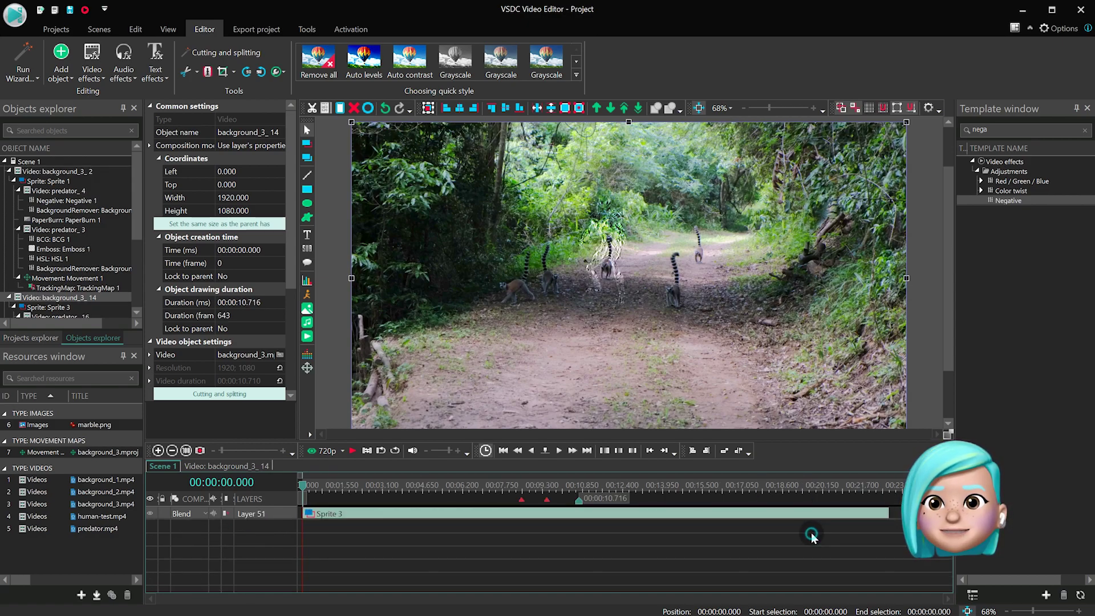
click(468, 514)
double_click(467, 514)
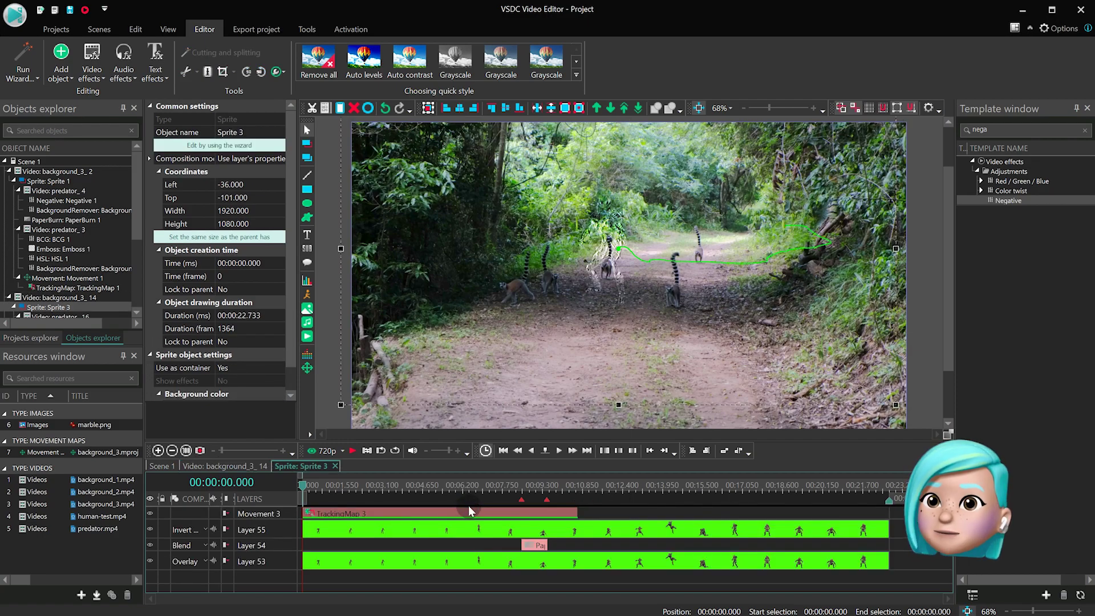
click(204, 561)
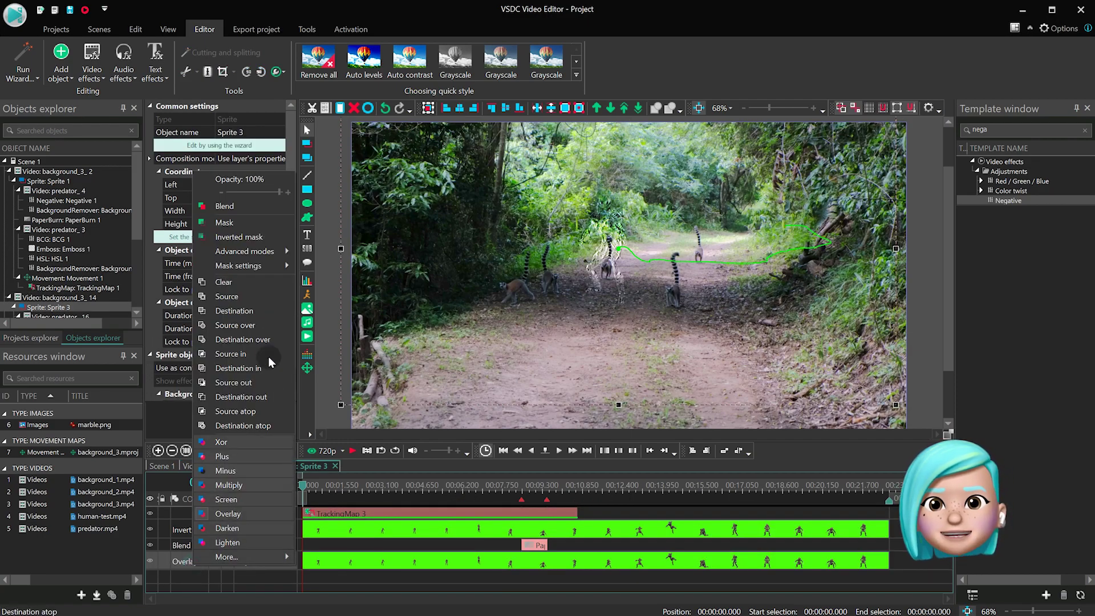
click(252, 212)
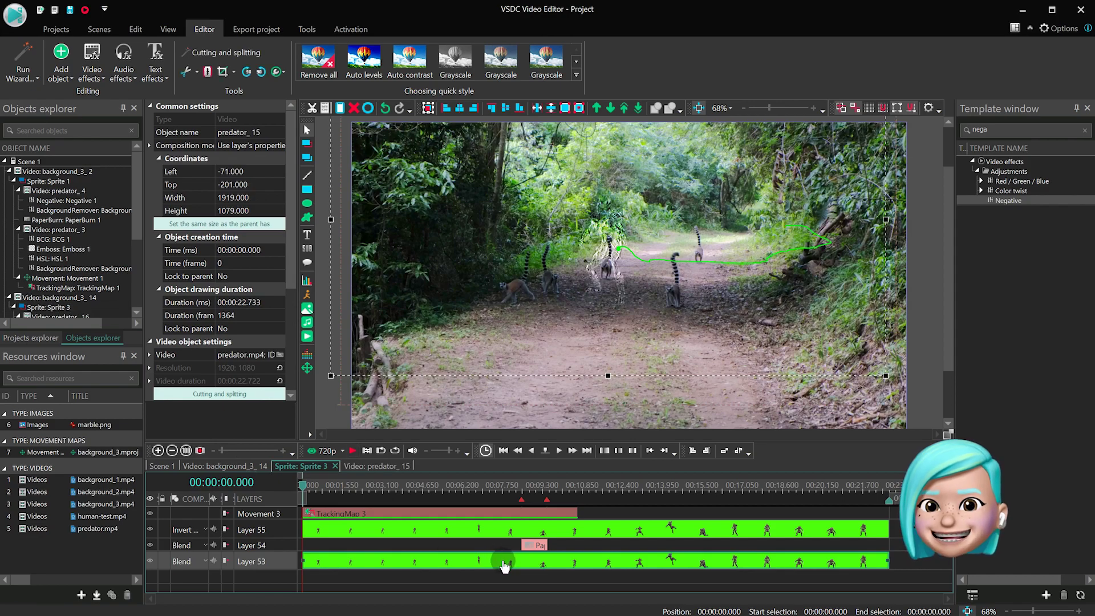
Step: Open the predator clip on the lowest layer of the copied sprite and delete the effects that disguise the figure
double_click(533, 546)
double_click(534, 551)
drag(523, 566, 441, 514)
key(Delete)
Step: Return to Scene 1 and preview the tracked figure at about 00:00:08.000, just before the transition
click(239, 467)
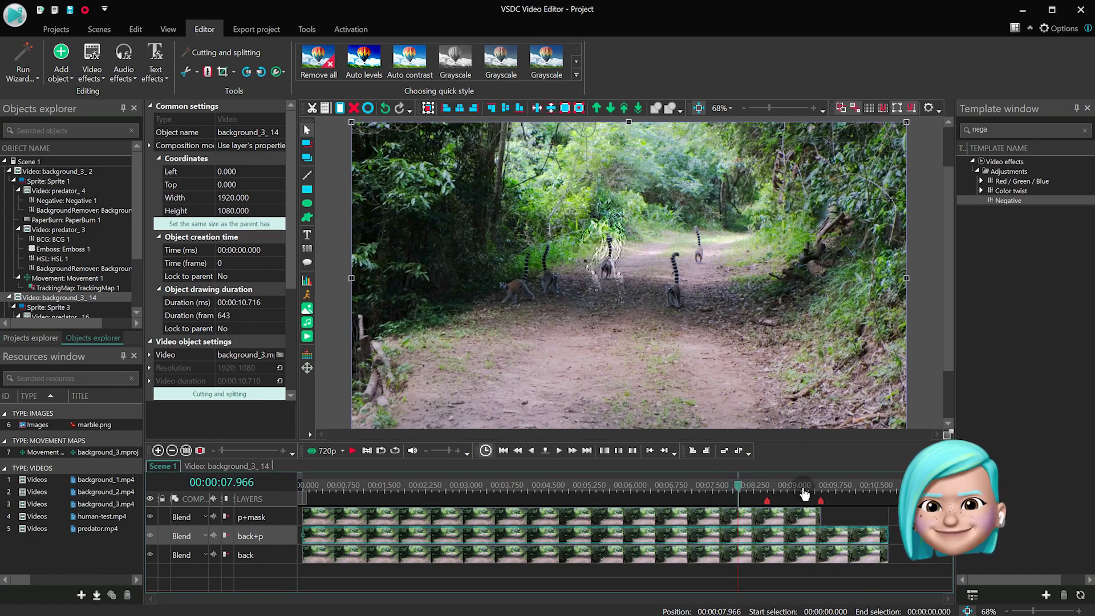
click(736, 483)
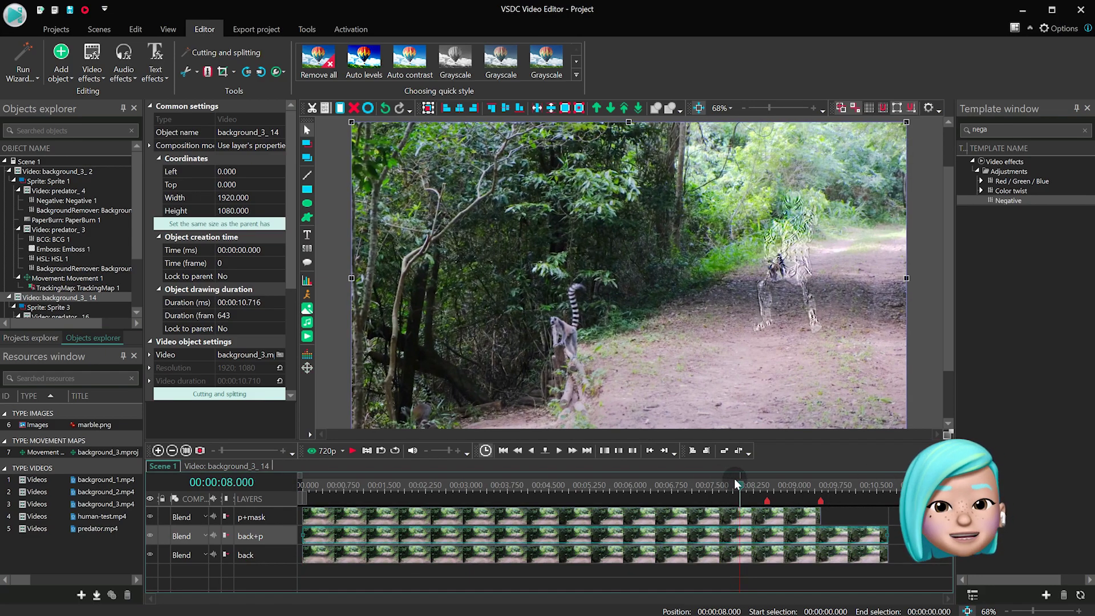